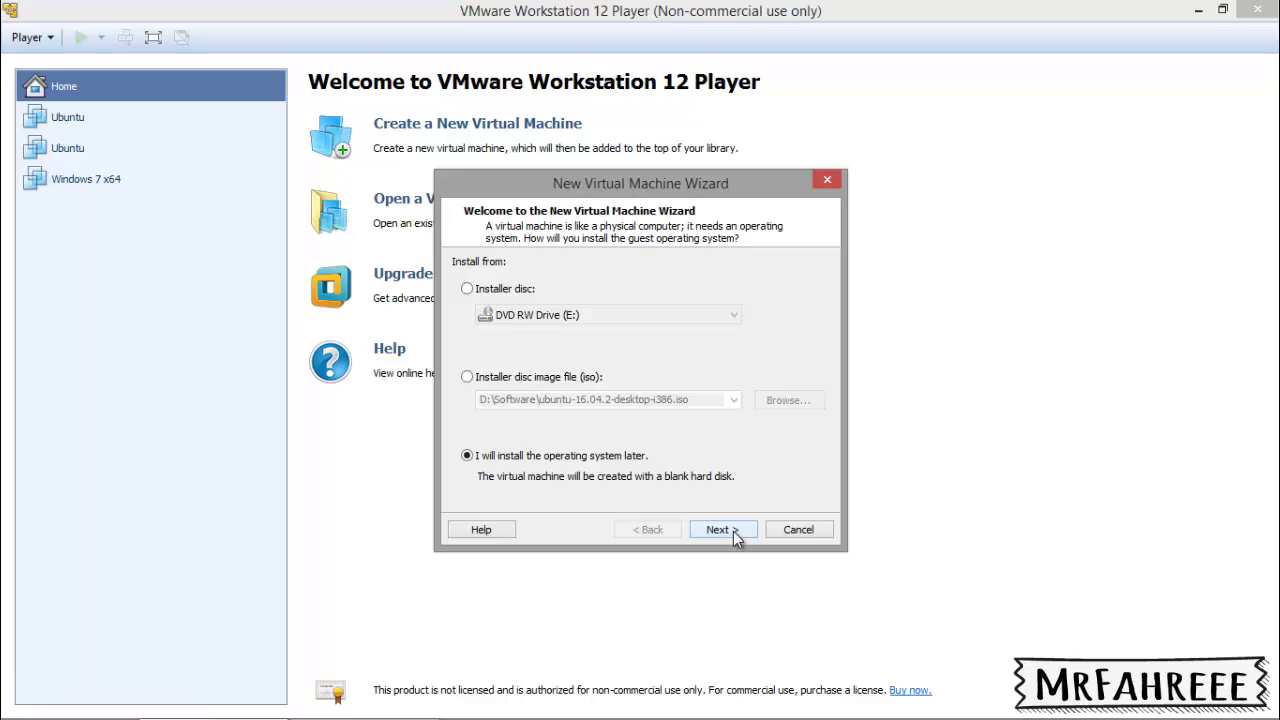
- Choose to install the operating system later and set the guest operating system to Linux, version Ubuntu
click(736, 537)
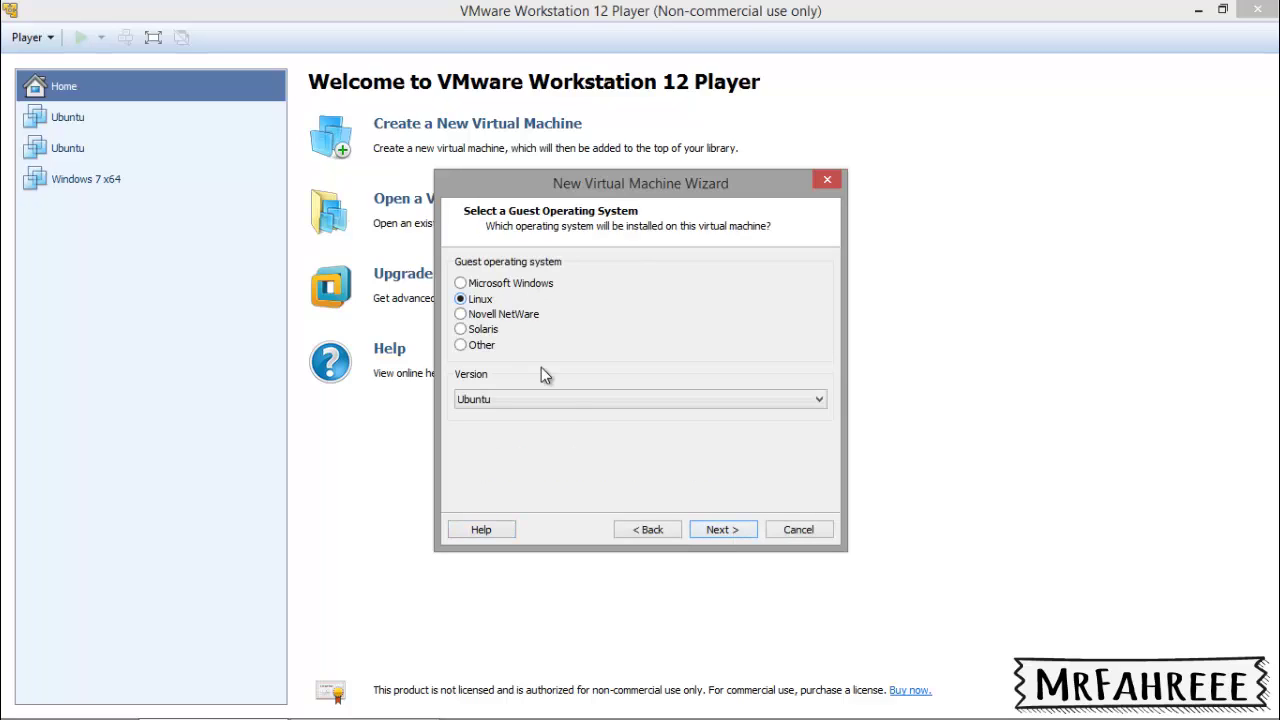
click(566, 399)
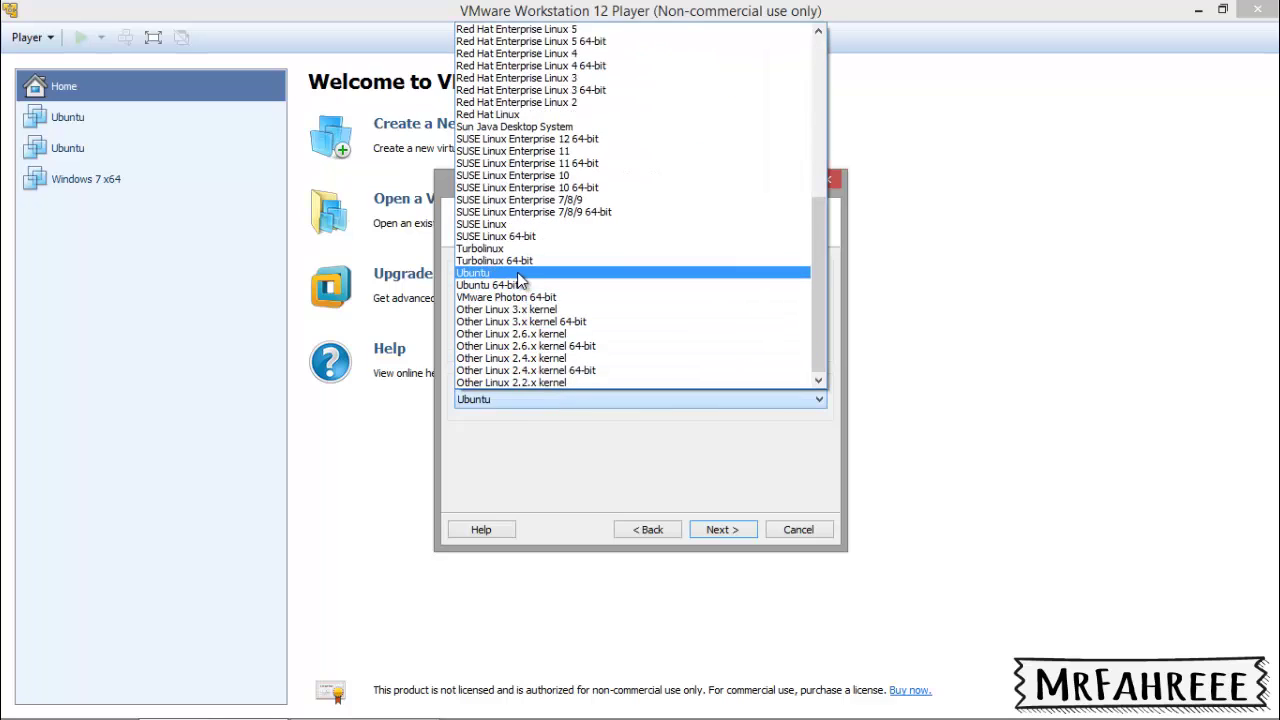
click(538, 277)
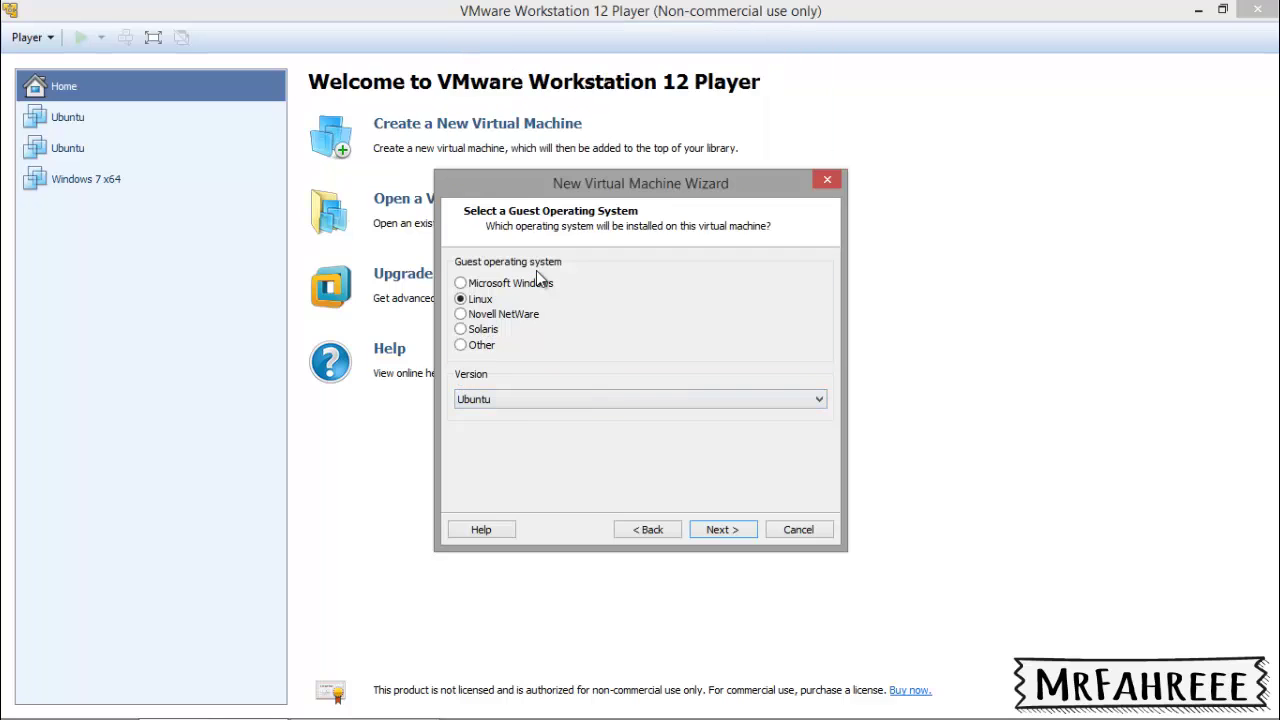
click(719, 531)
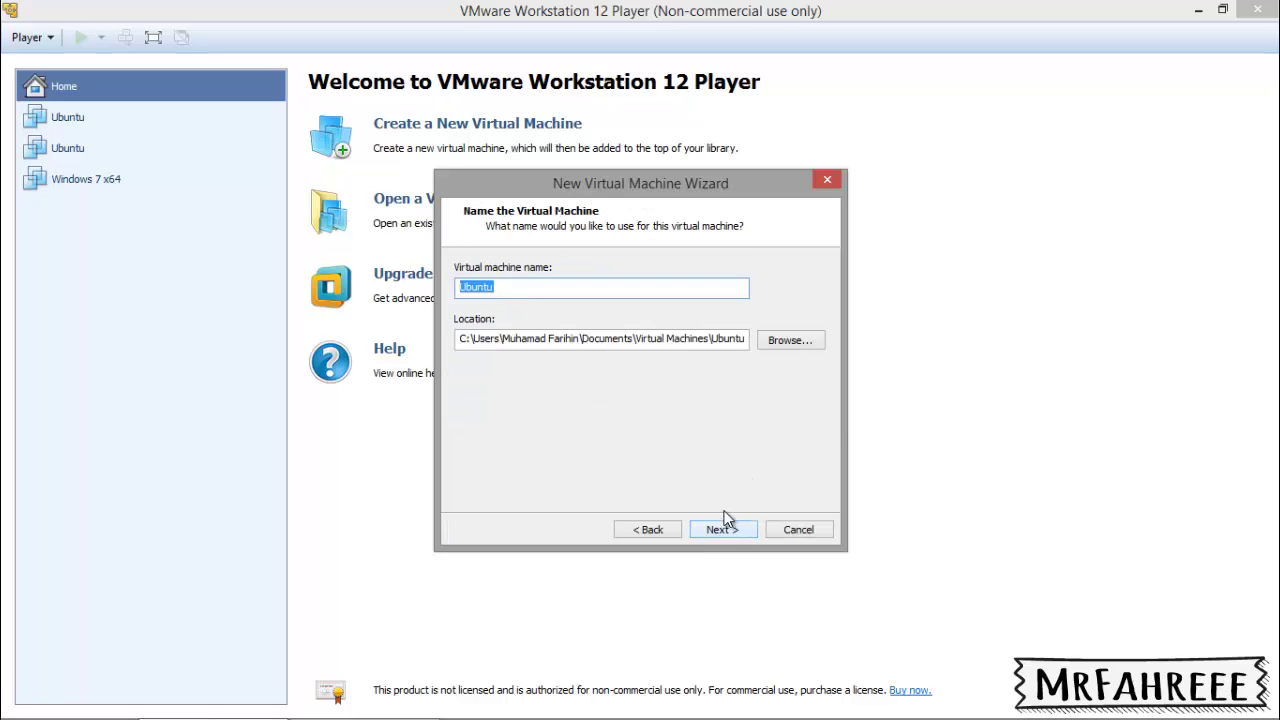
- Name the virtual machine My Ubuntu
click(527, 287)
text(My)
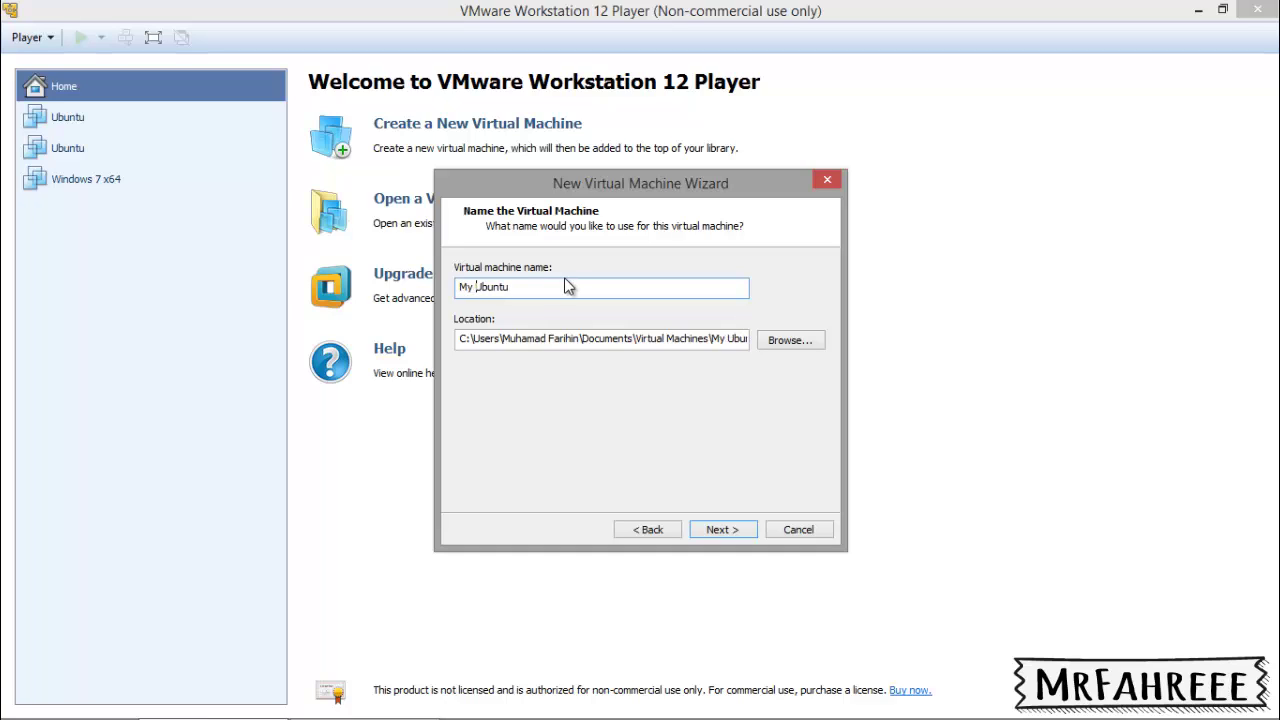
click(710, 340)
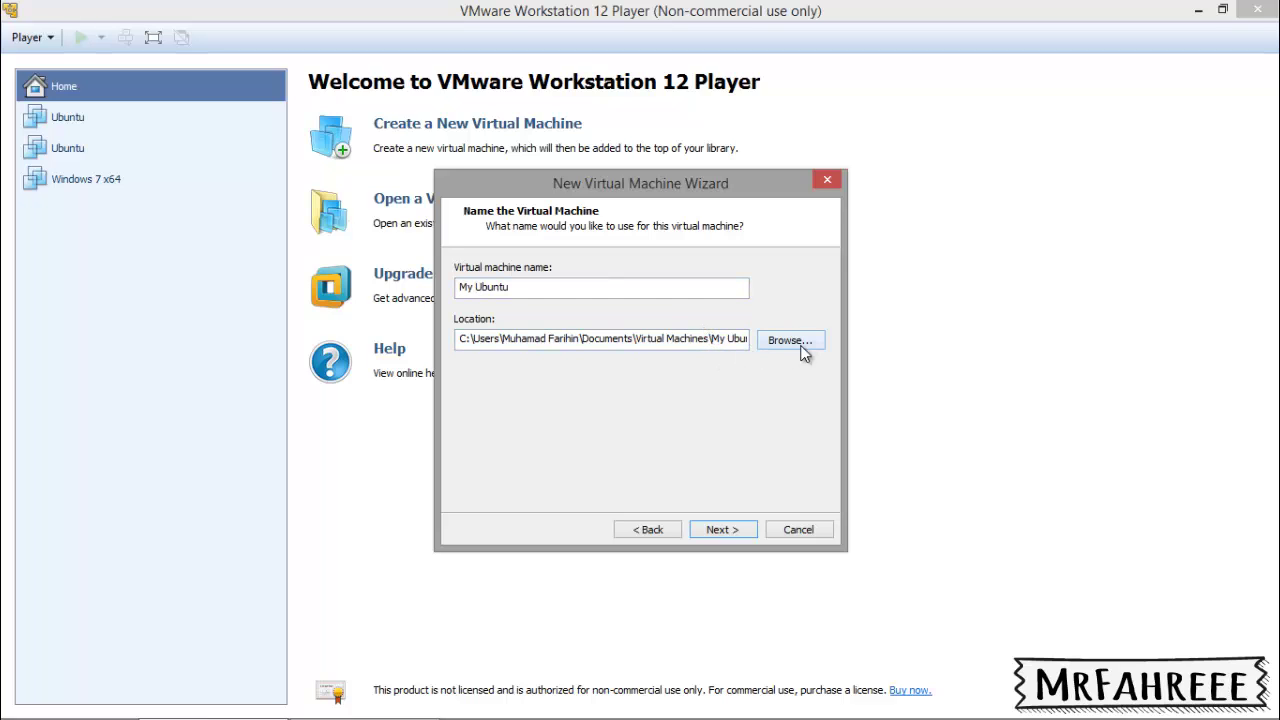
- Set the virtual machine's location to a new folder named My Ubuntu on the Data (D:) drive
click(802, 350)
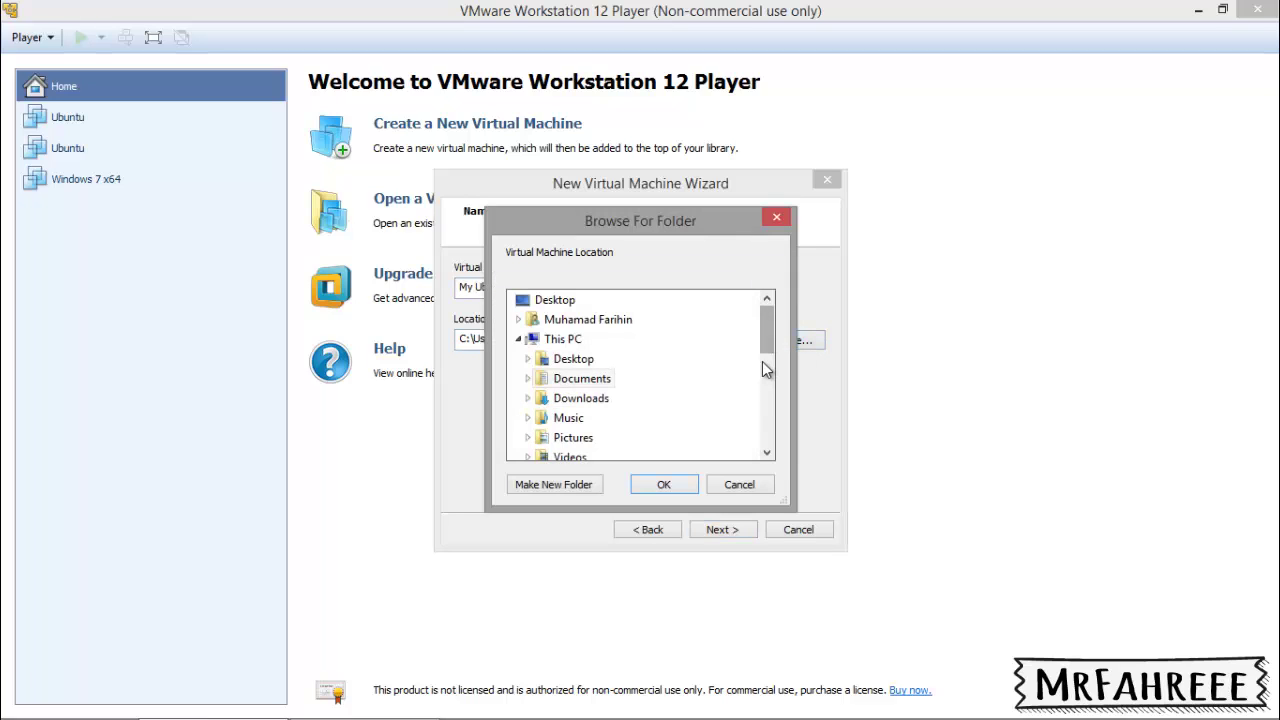
drag(766, 323, 763, 364)
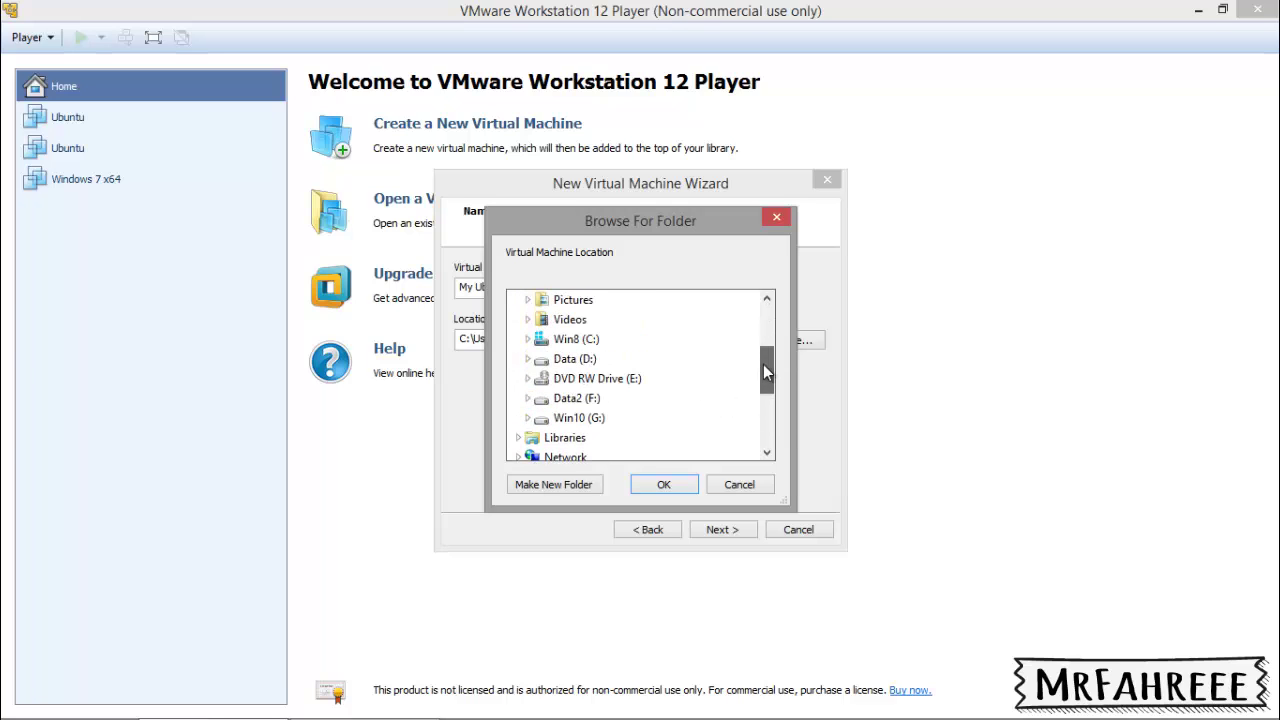
click(568, 359)
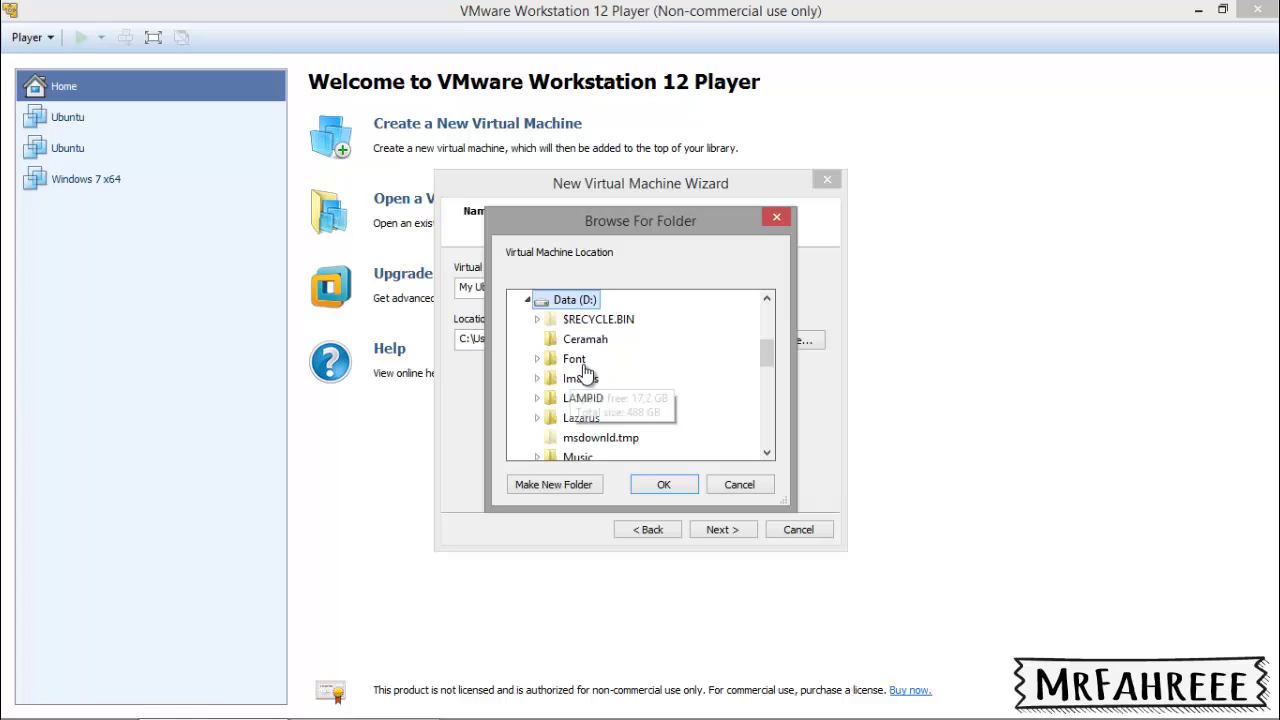
click(567, 483)
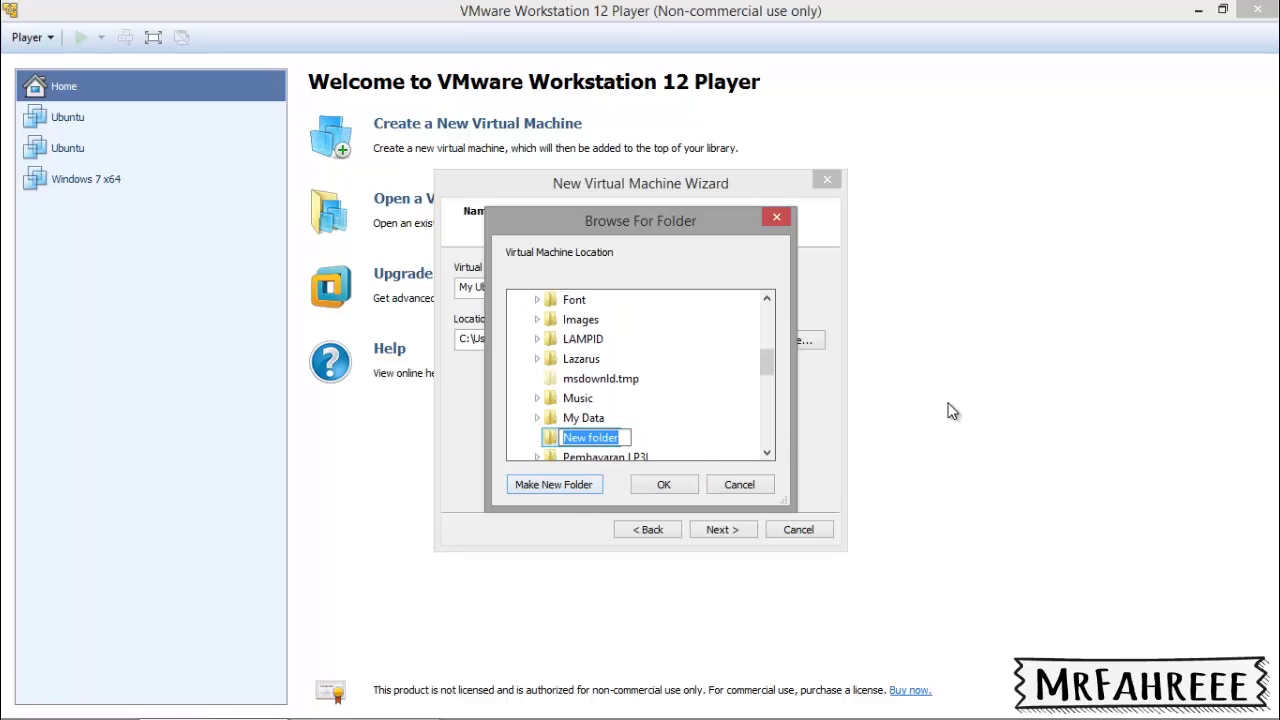
text(My Ubuntu)
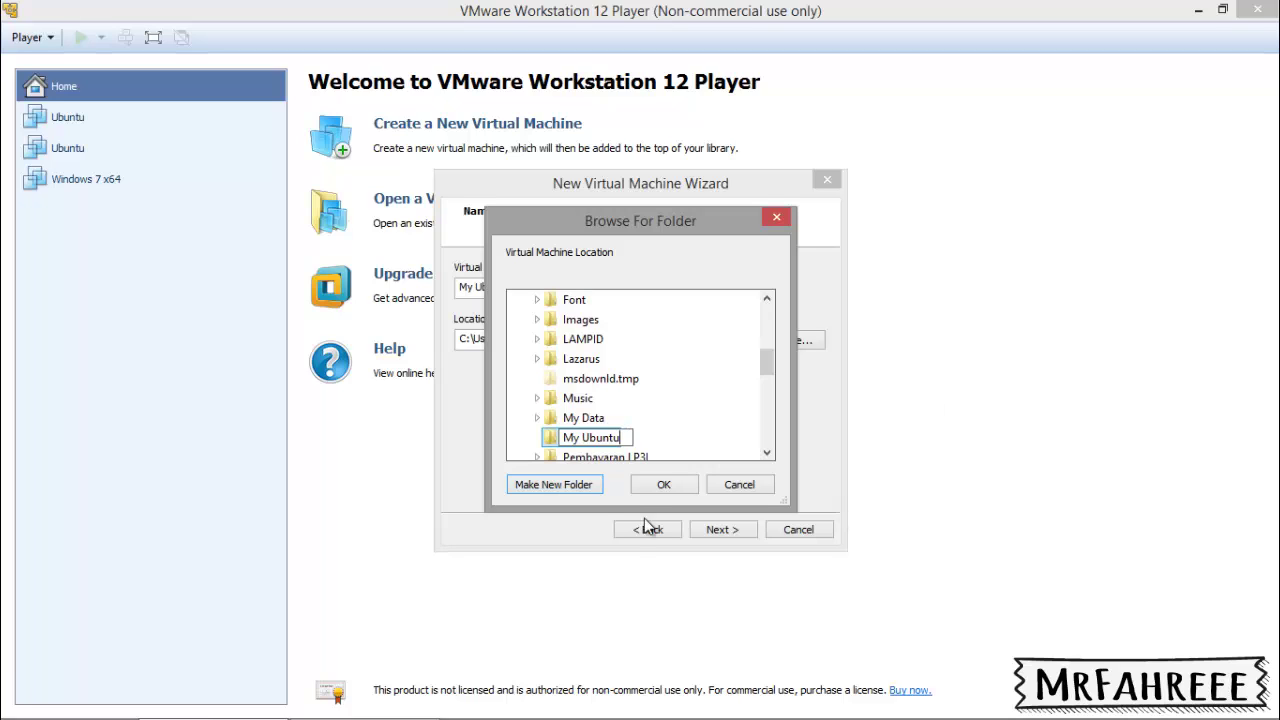
click(665, 484)
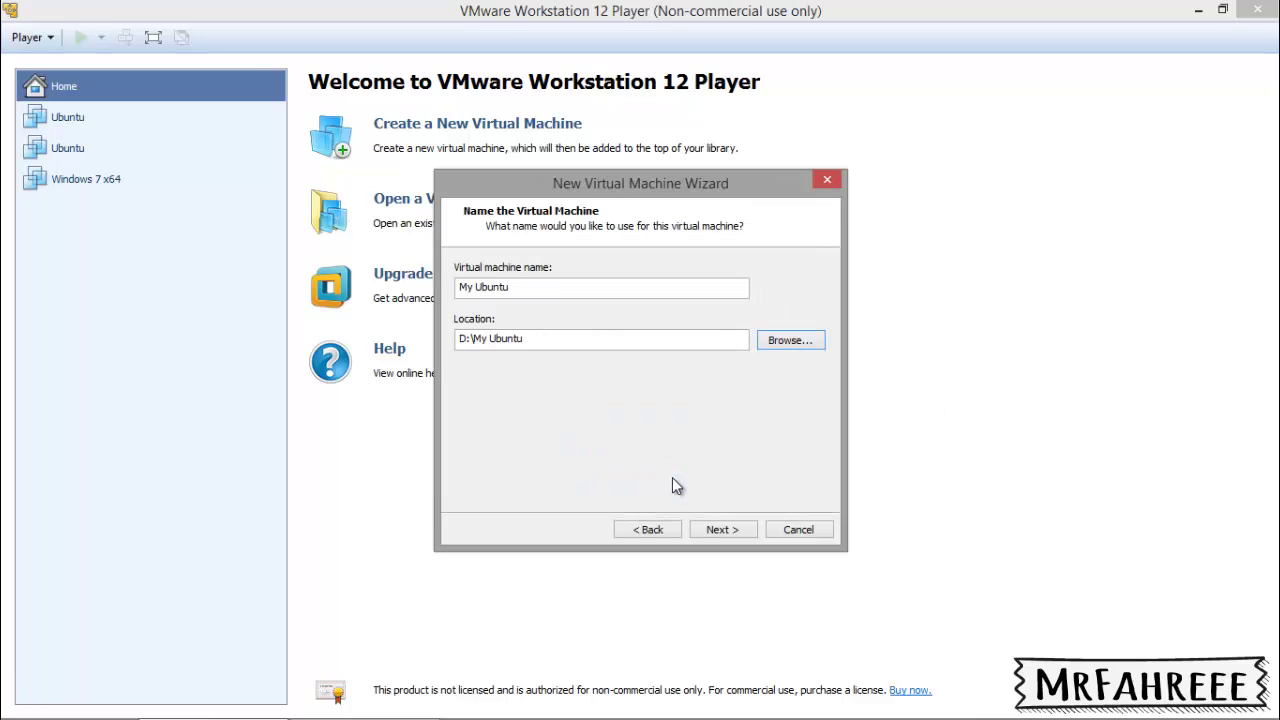
click(720, 530)
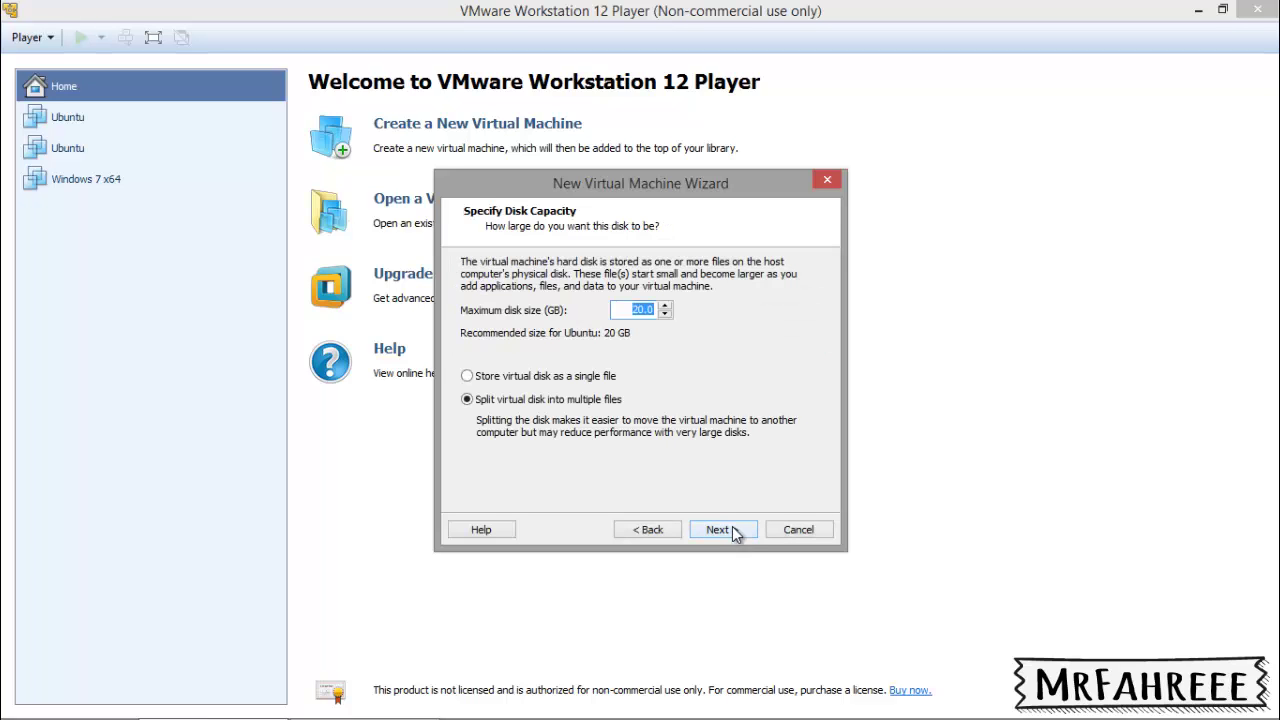
- Store the 20 GB virtual disk as a single file and finish creating the virtual machine
click(637, 311)
double_click(637, 311)
click(467, 377)
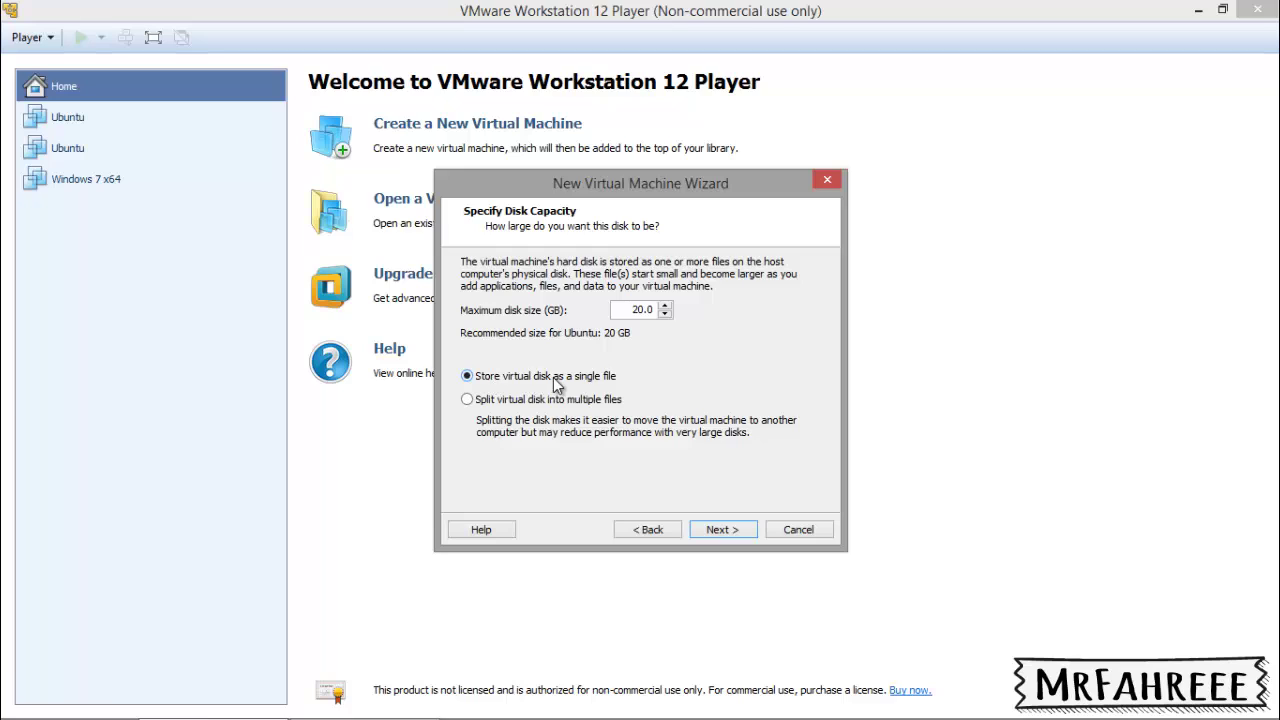
click(724, 529)
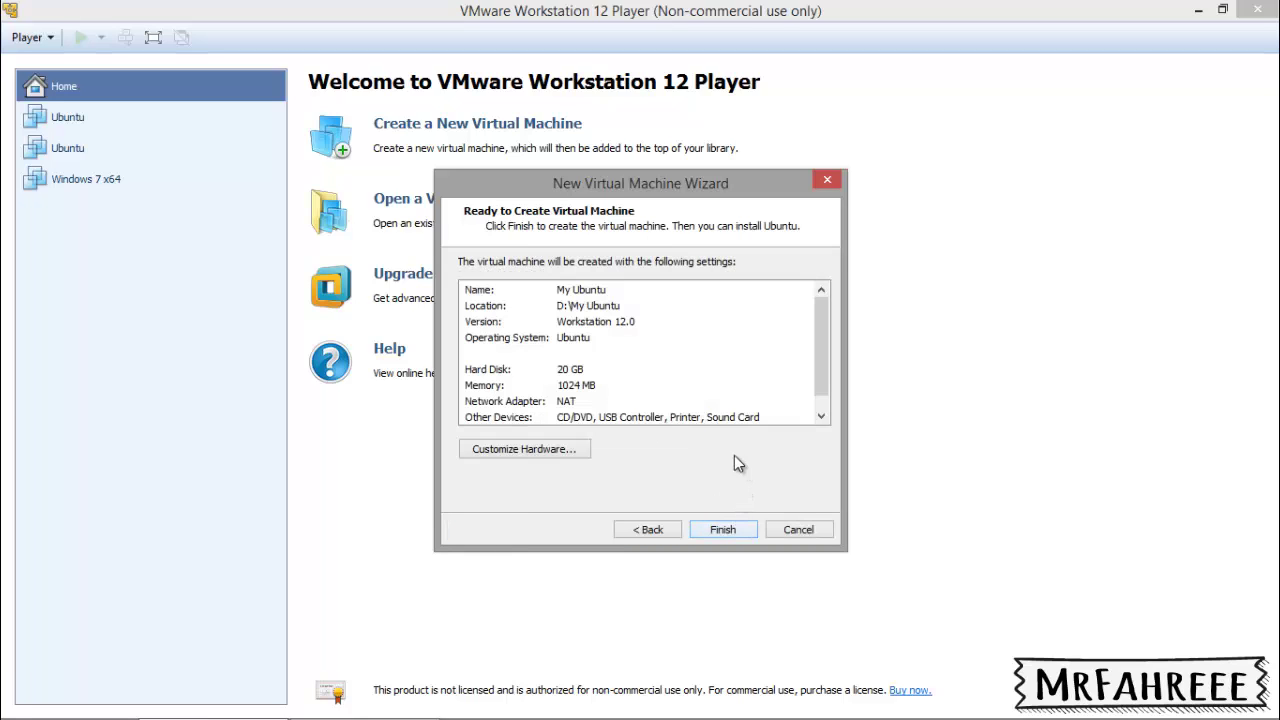
click(722, 530)
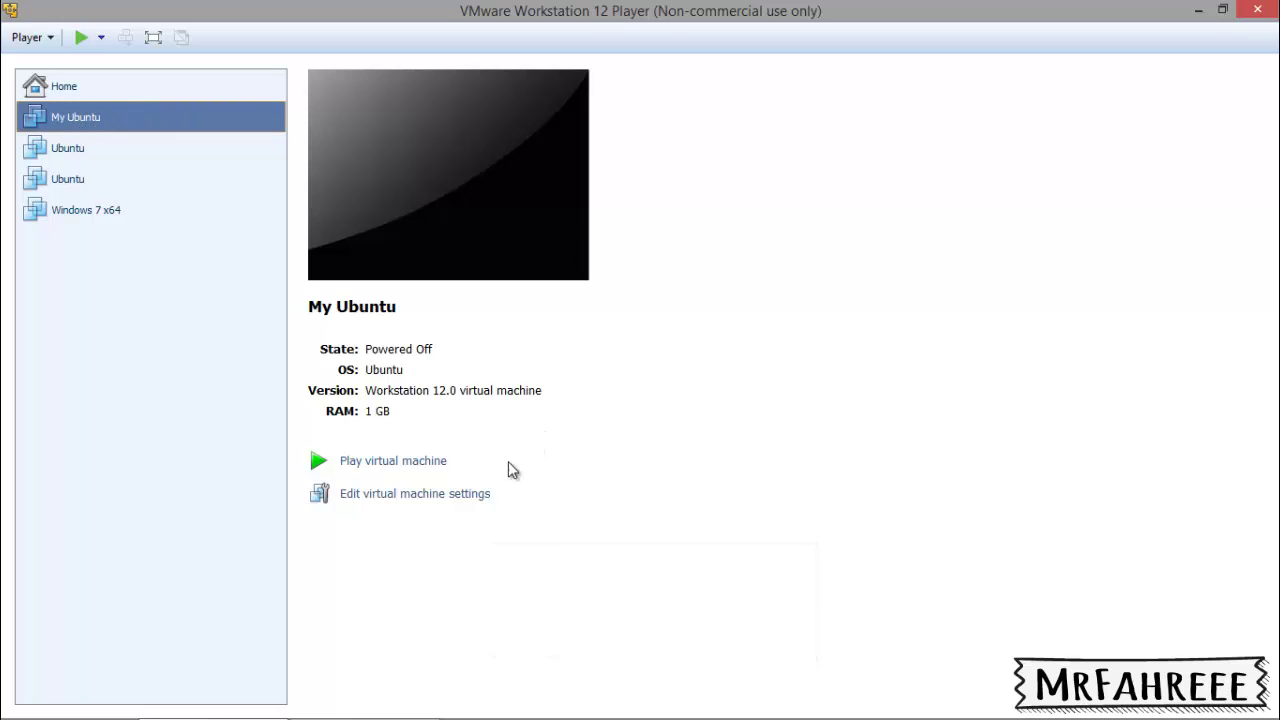
- Open the My Ubuntu machine's settings, choose 1 processor core, and review the hard disk settings
click(442, 494)
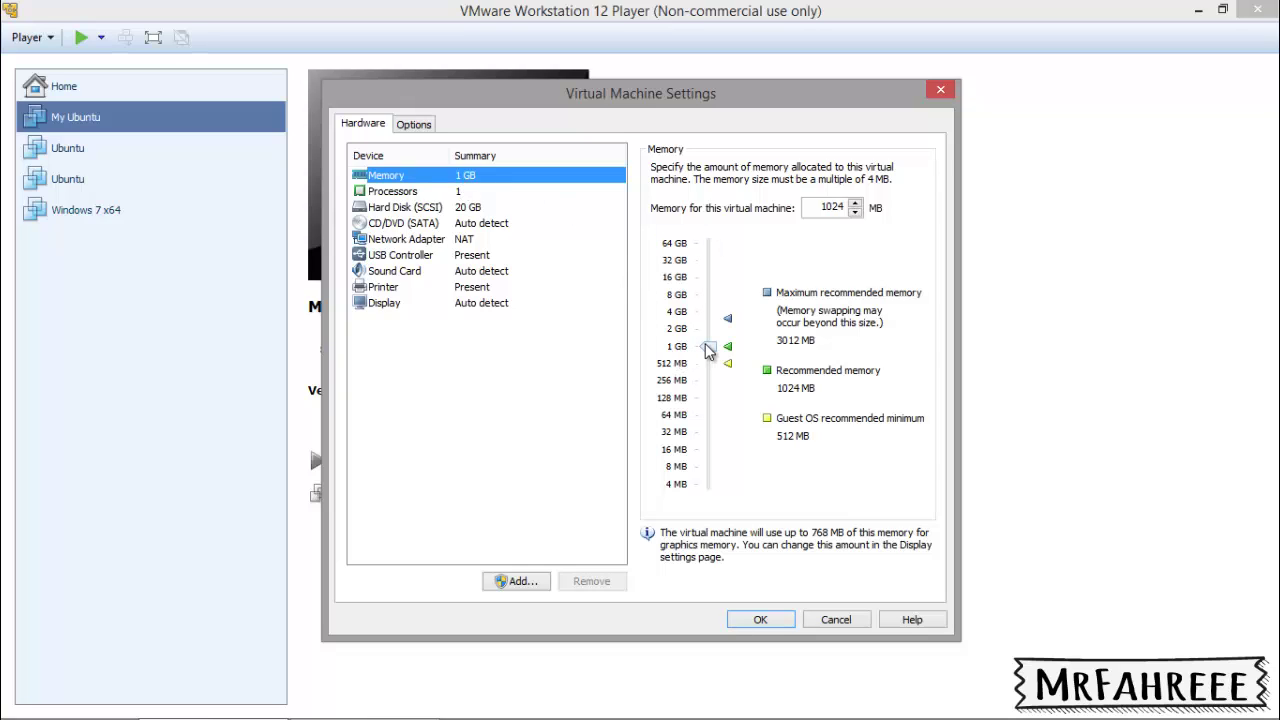
click(411, 194)
click(810, 172)
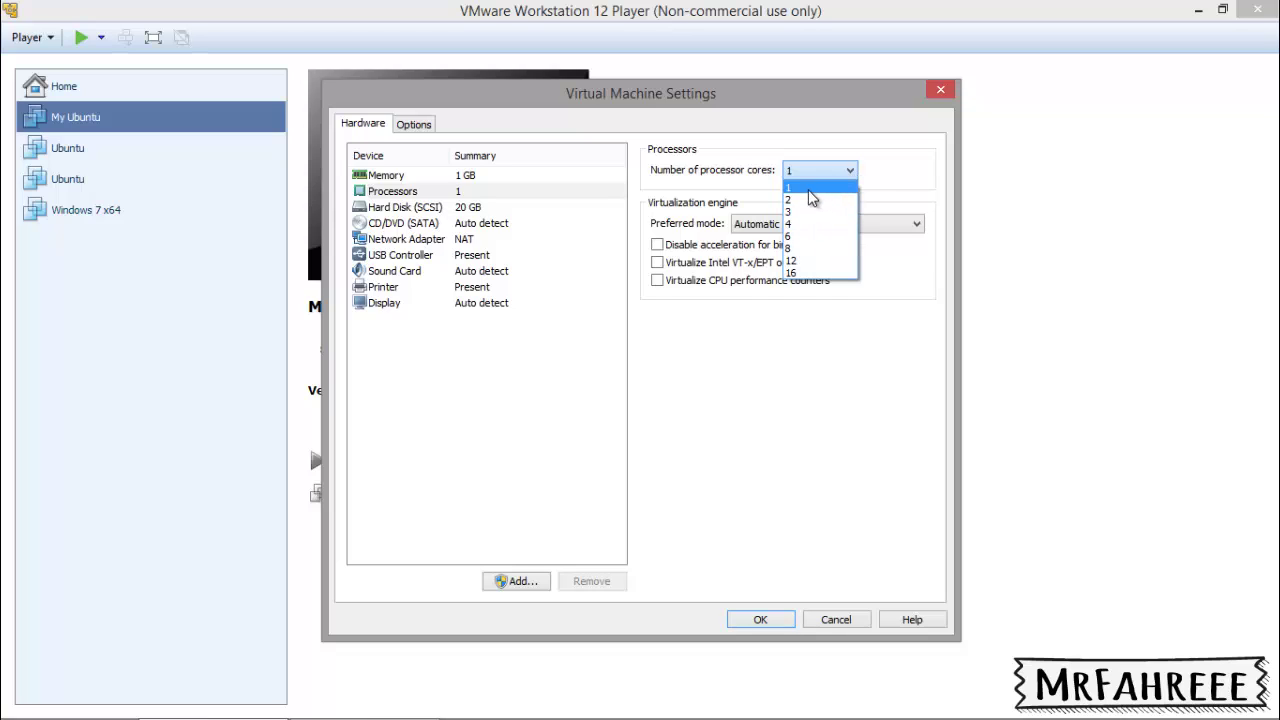
click(811, 190)
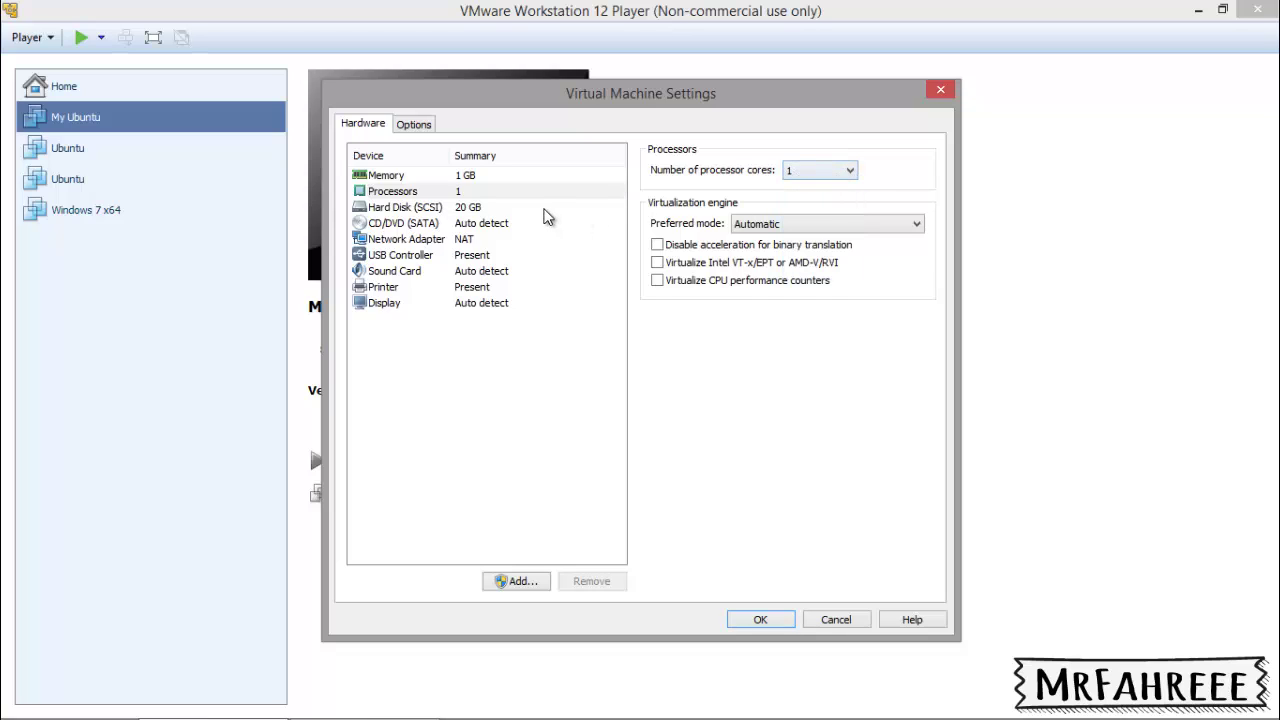
click(408, 210)
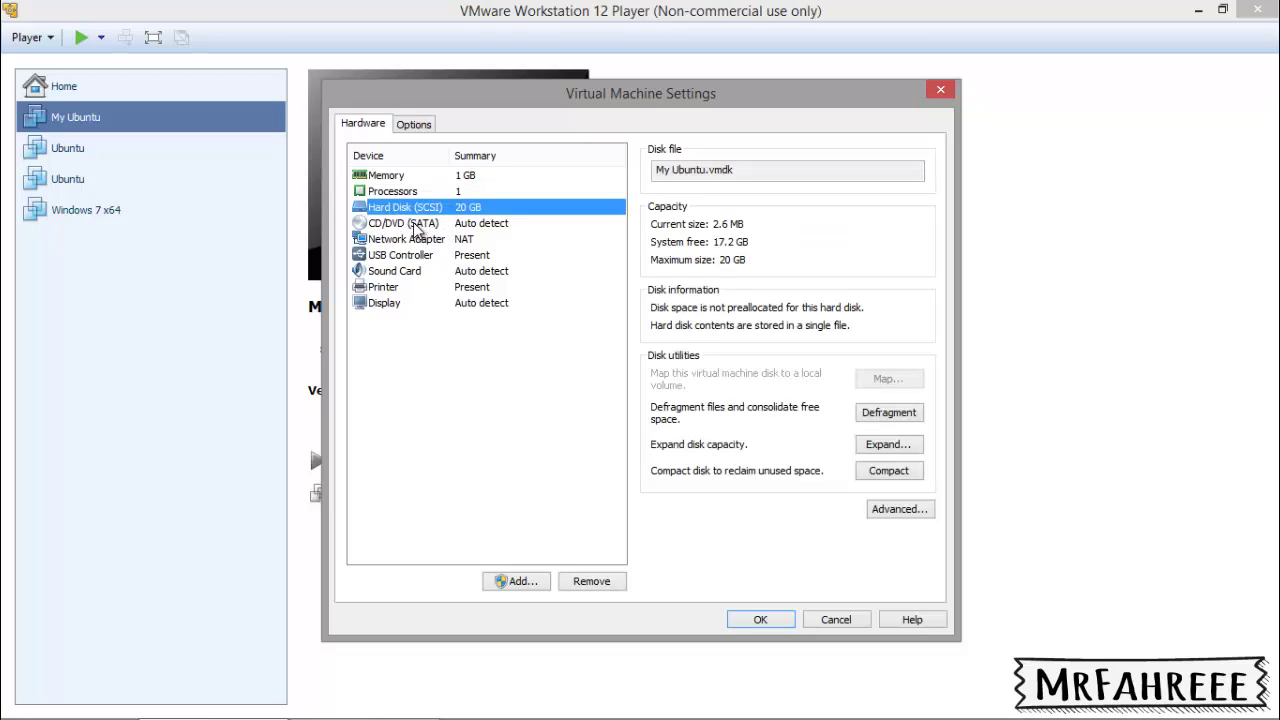
- Make the virtual CD/DVD drive use the ISO image ubuntu-16.04.2-desktop-i386.iso from the Software folder on drive D
click(418, 228)
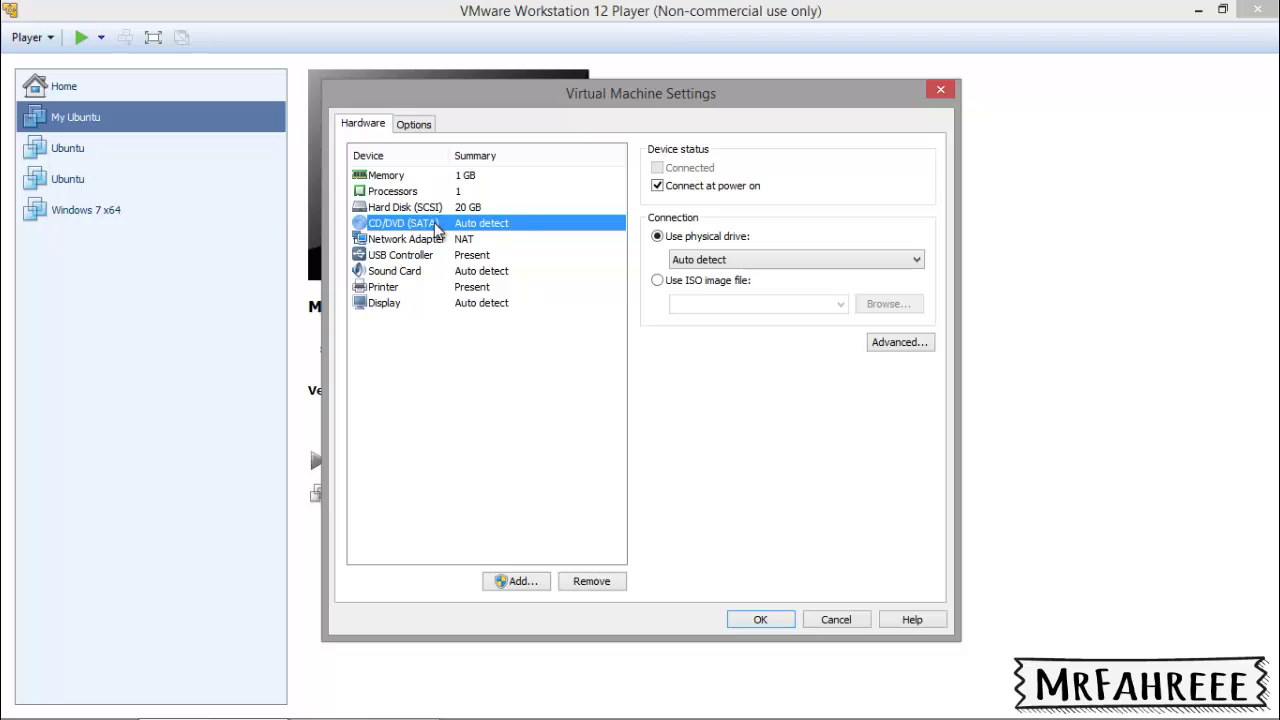
click(661, 240)
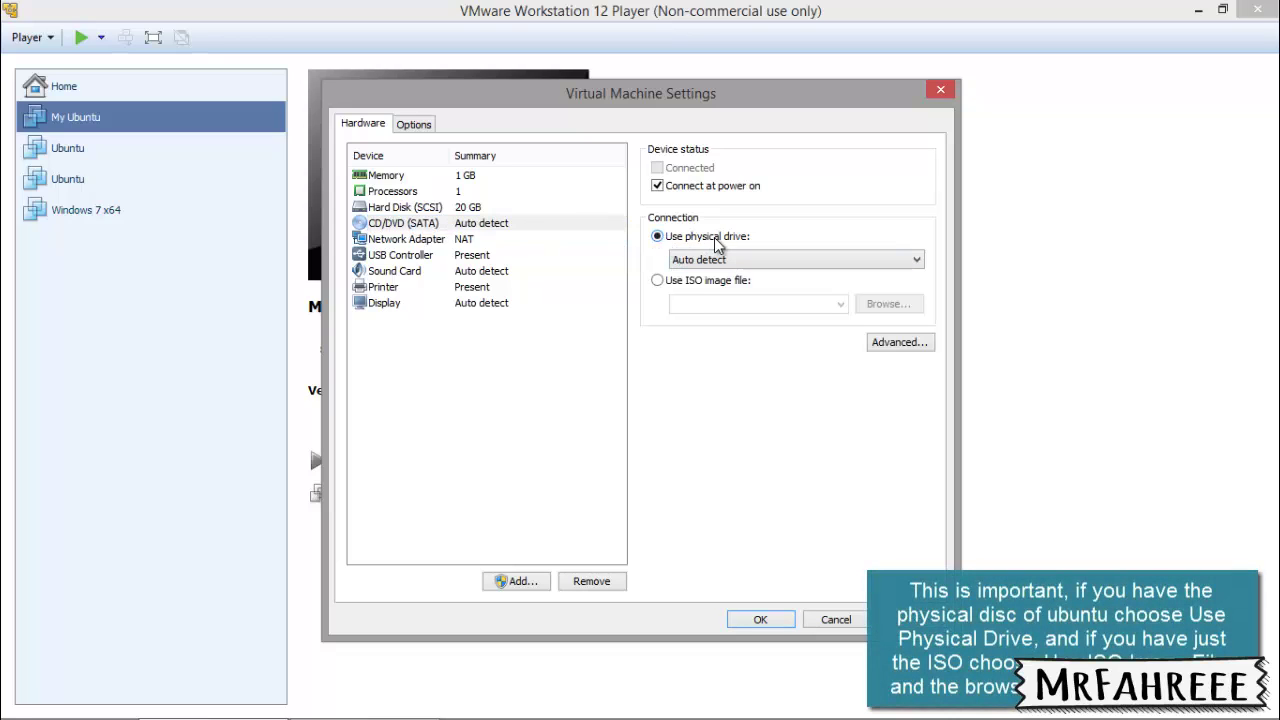
click(657, 284)
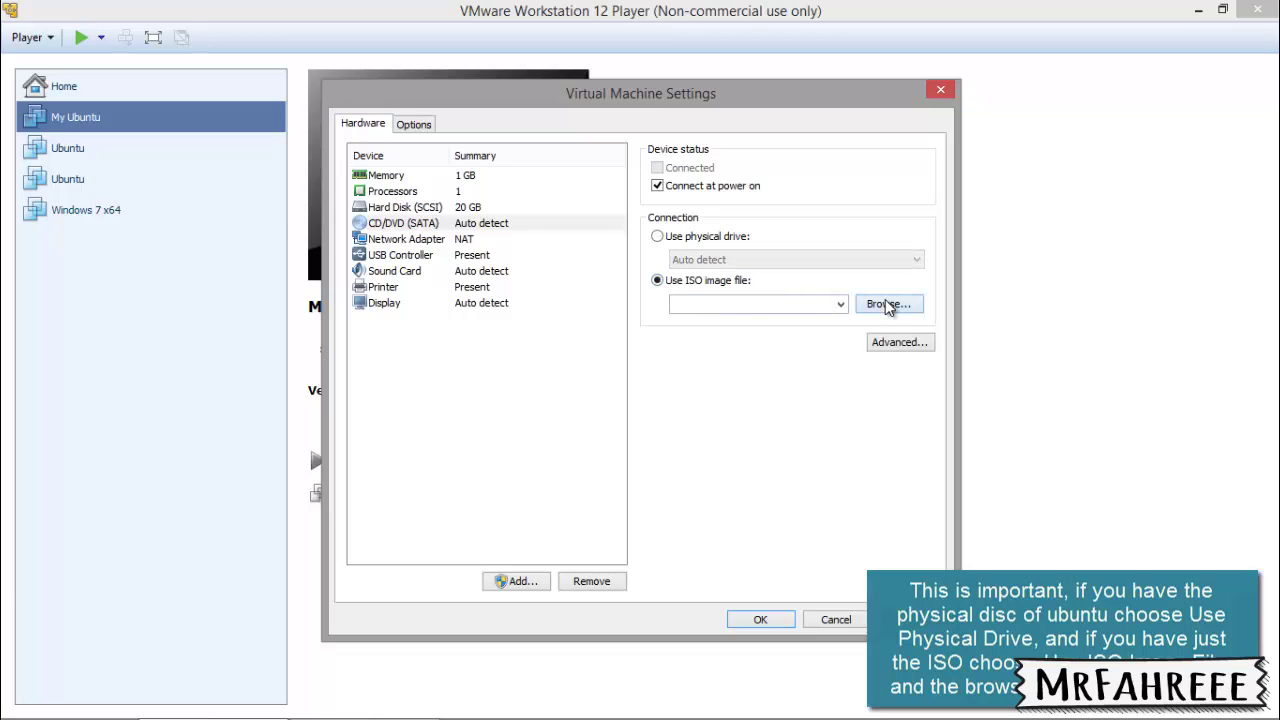
click(887, 305)
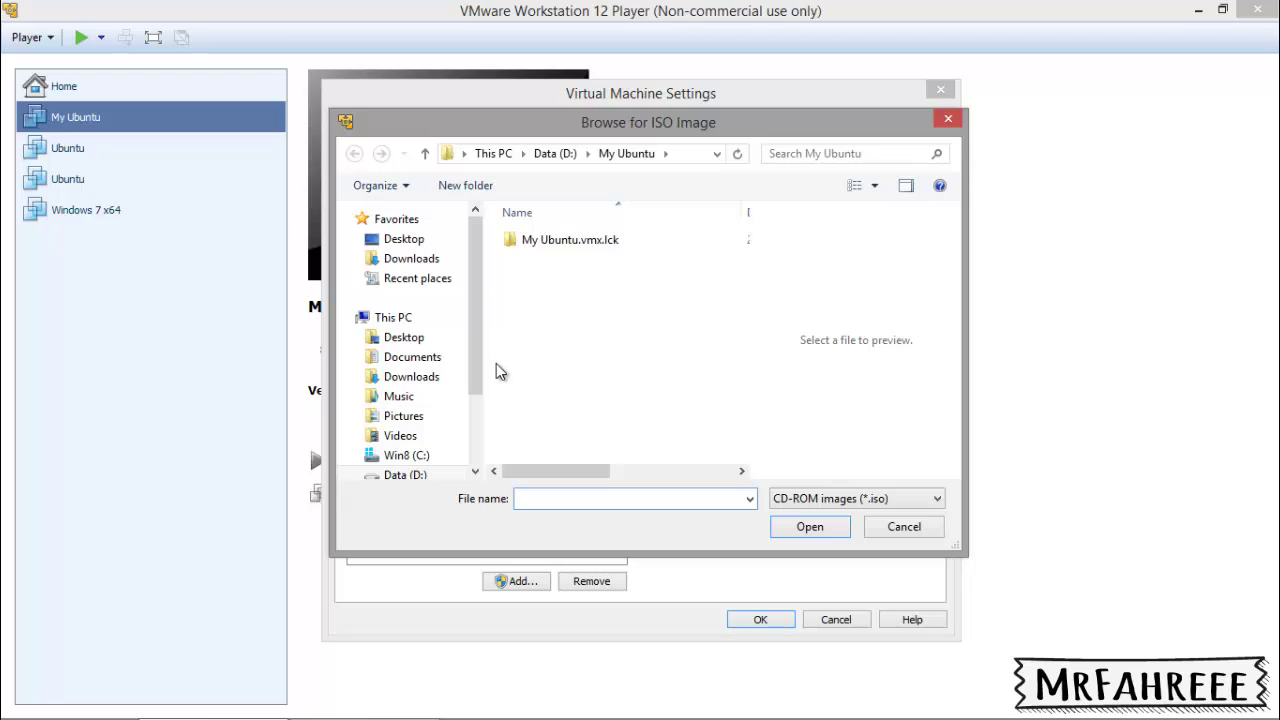
drag(475, 351, 472, 407)
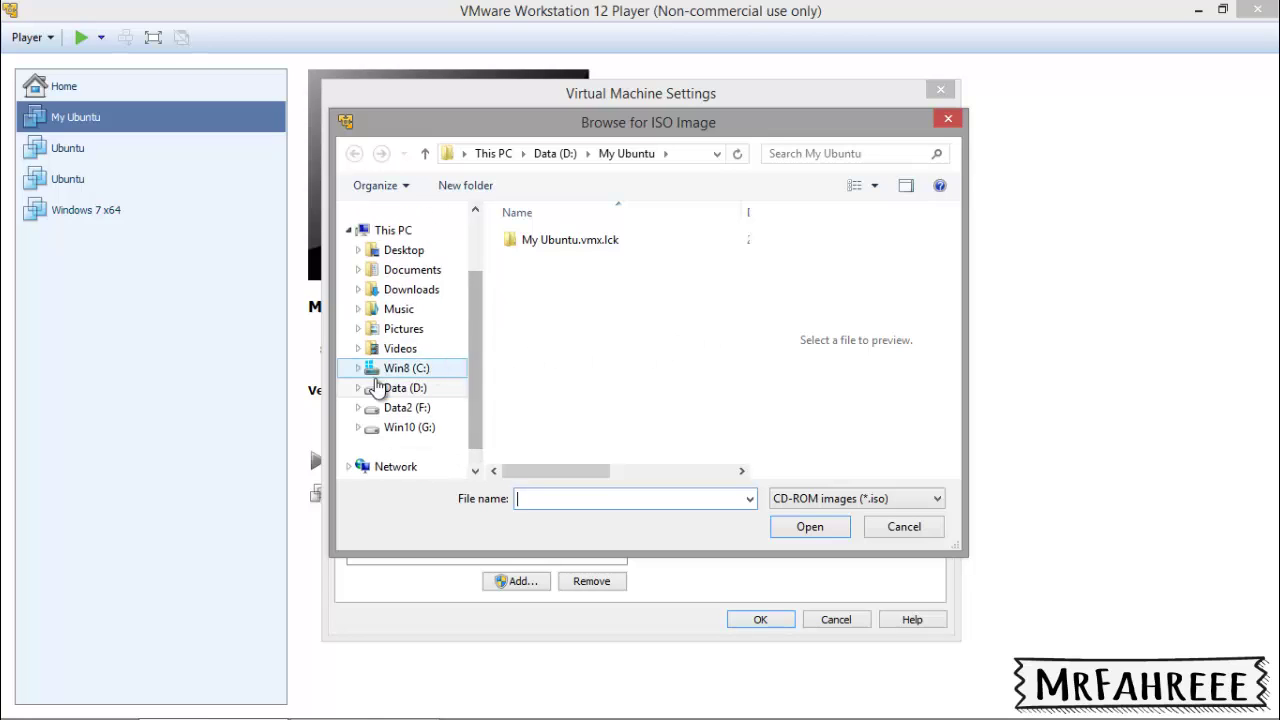
click(359, 388)
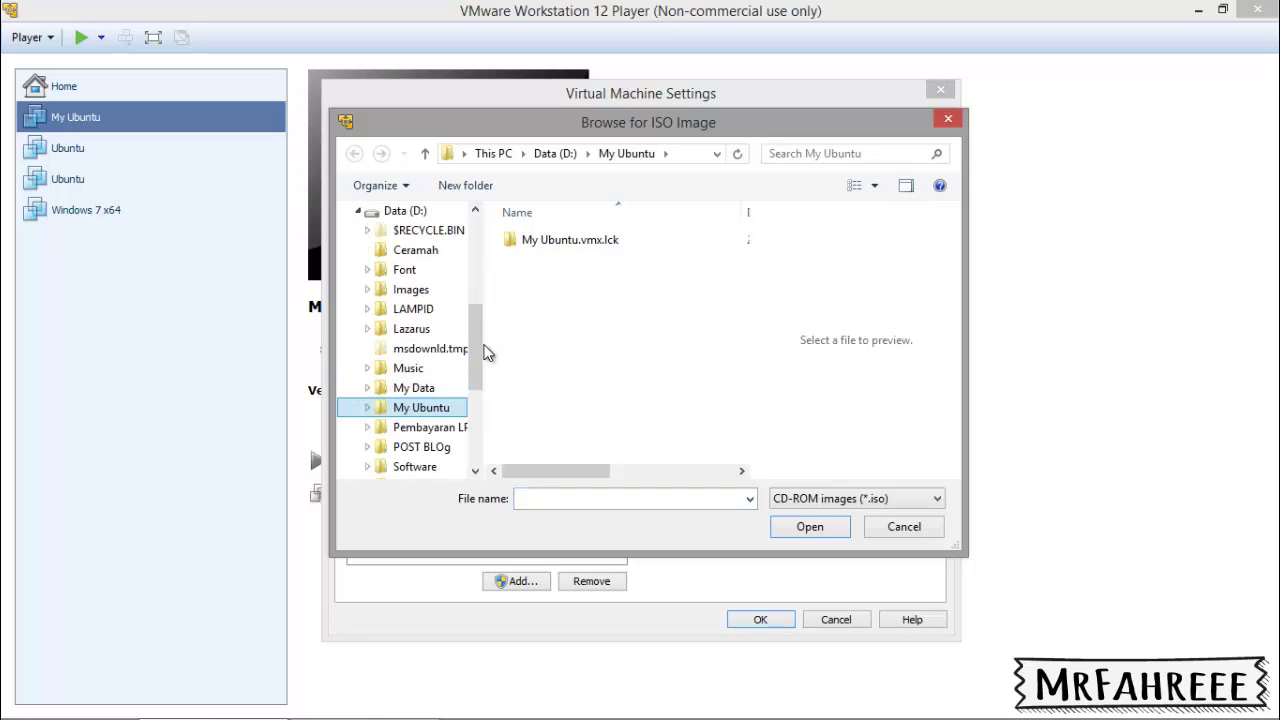
drag(473, 352, 469, 369)
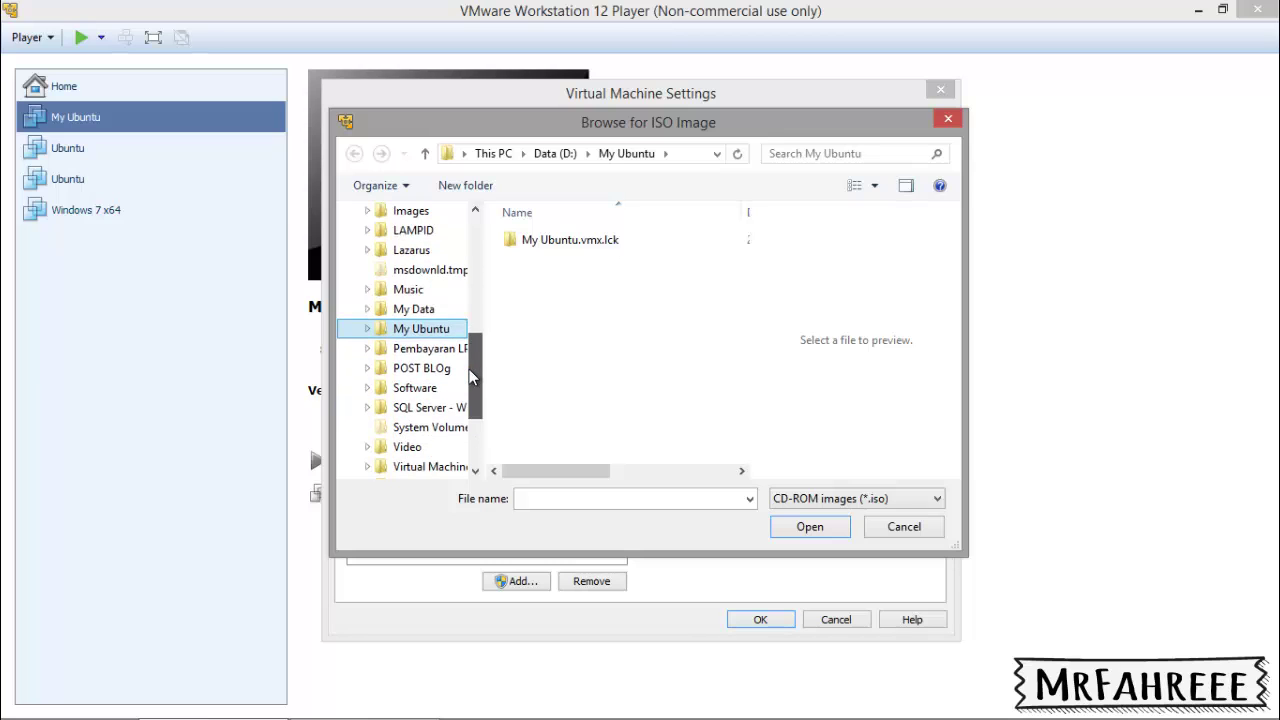
click(410, 387)
scroll(660, 314, down, 5)
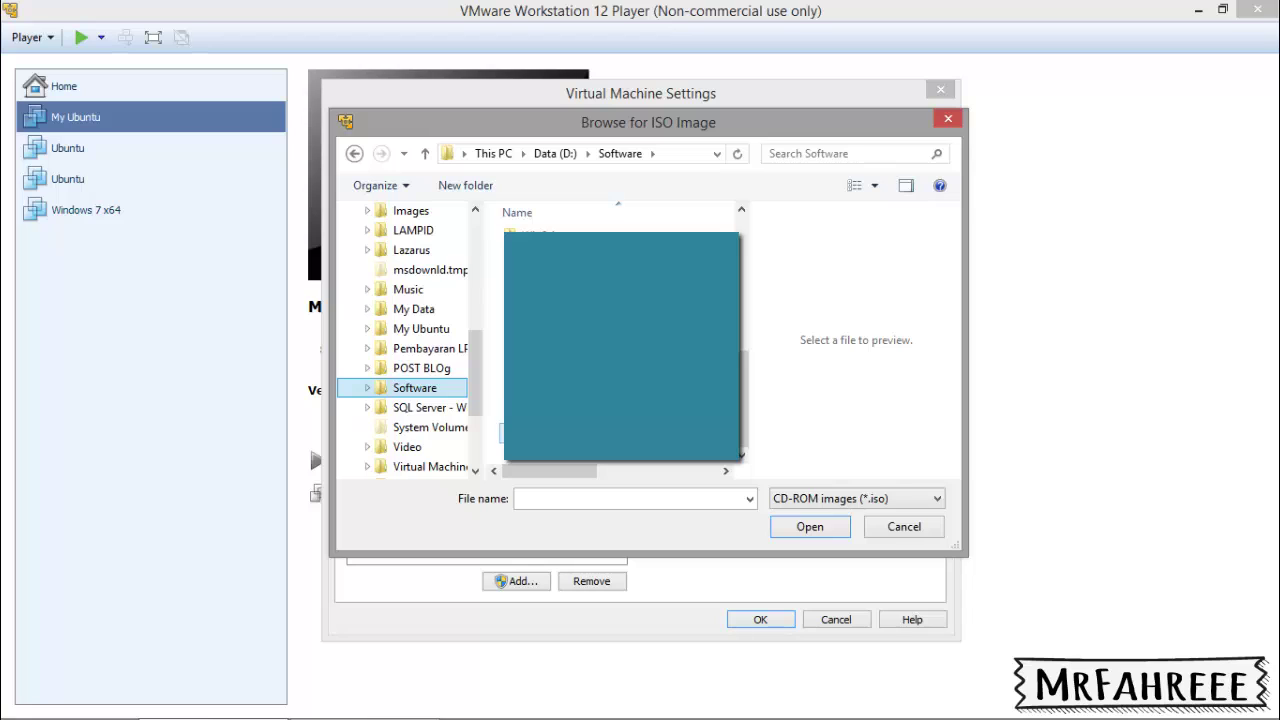
click(501, 412)
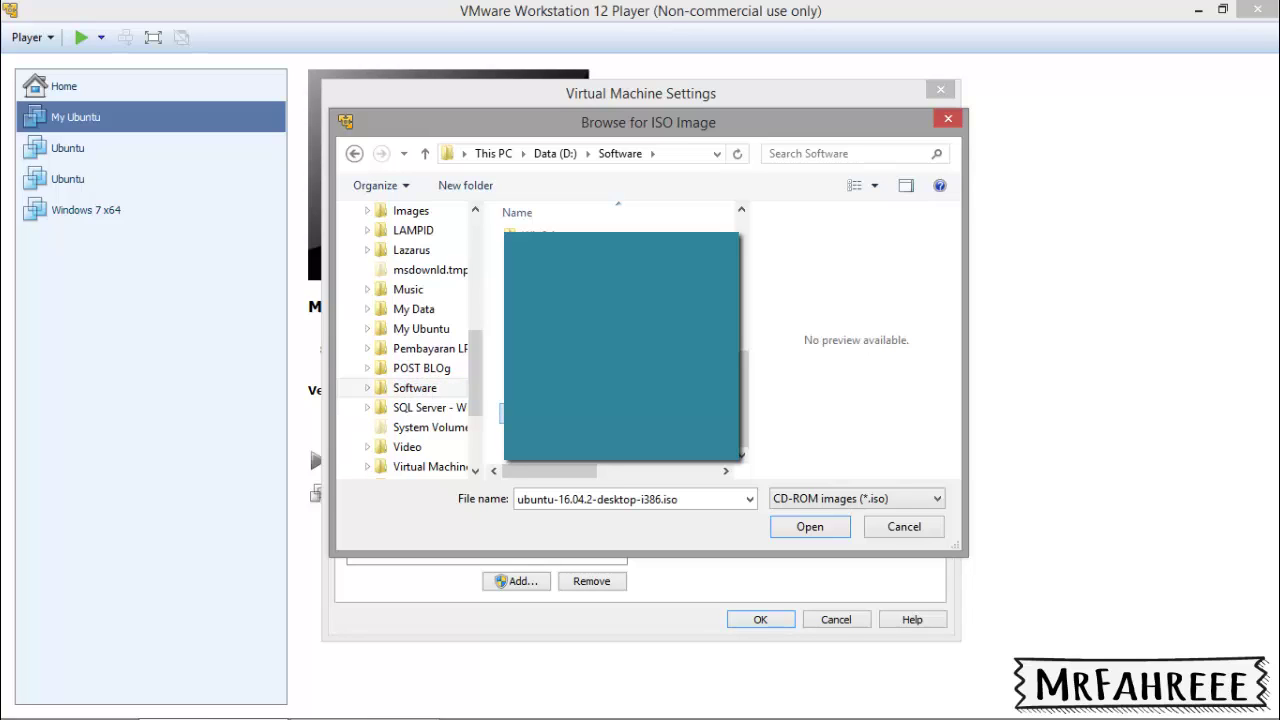
click(808, 527)
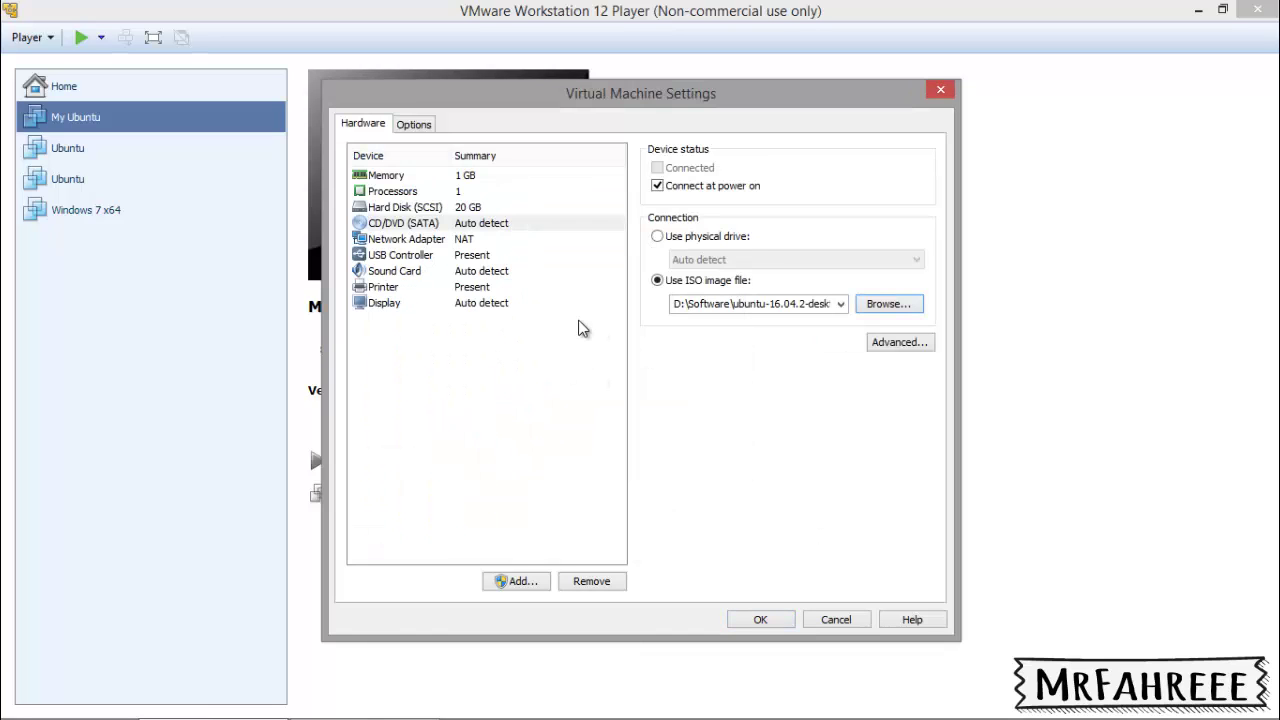
- Set the network adapter to Bridged with the physical network connection state replicated, and save the virtual machine settings
click(421, 246)
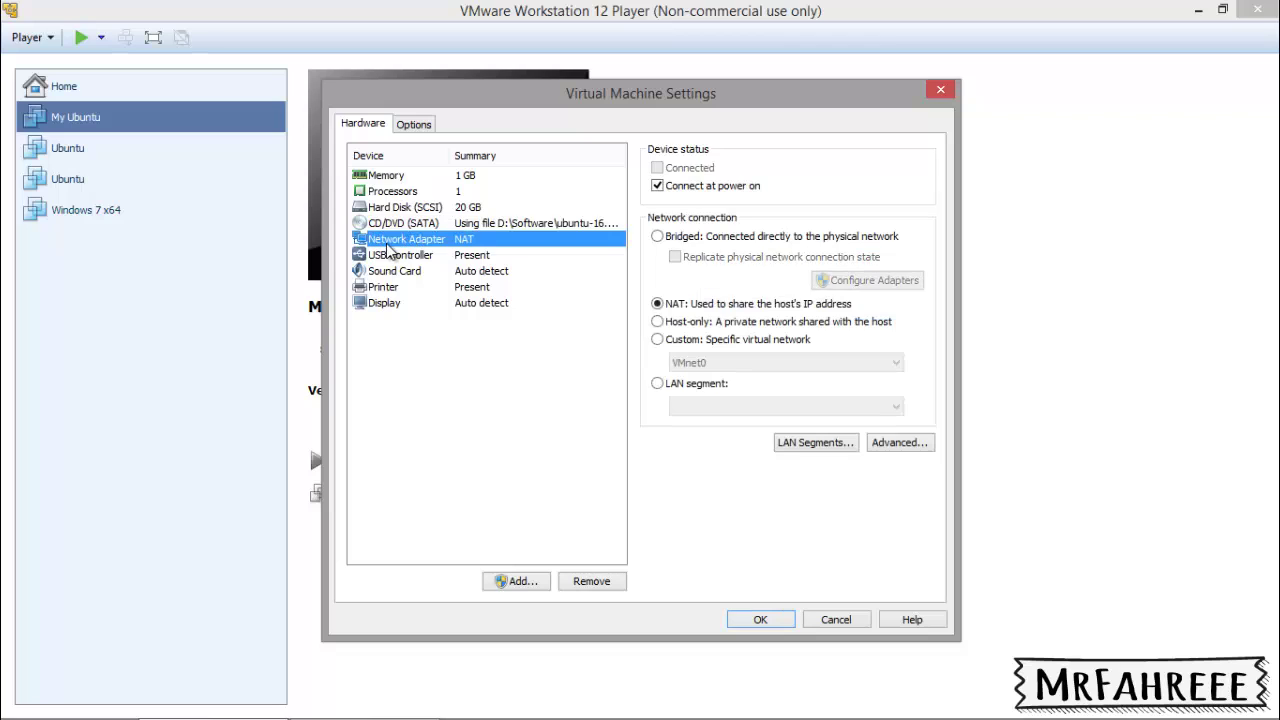
click(660, 237)
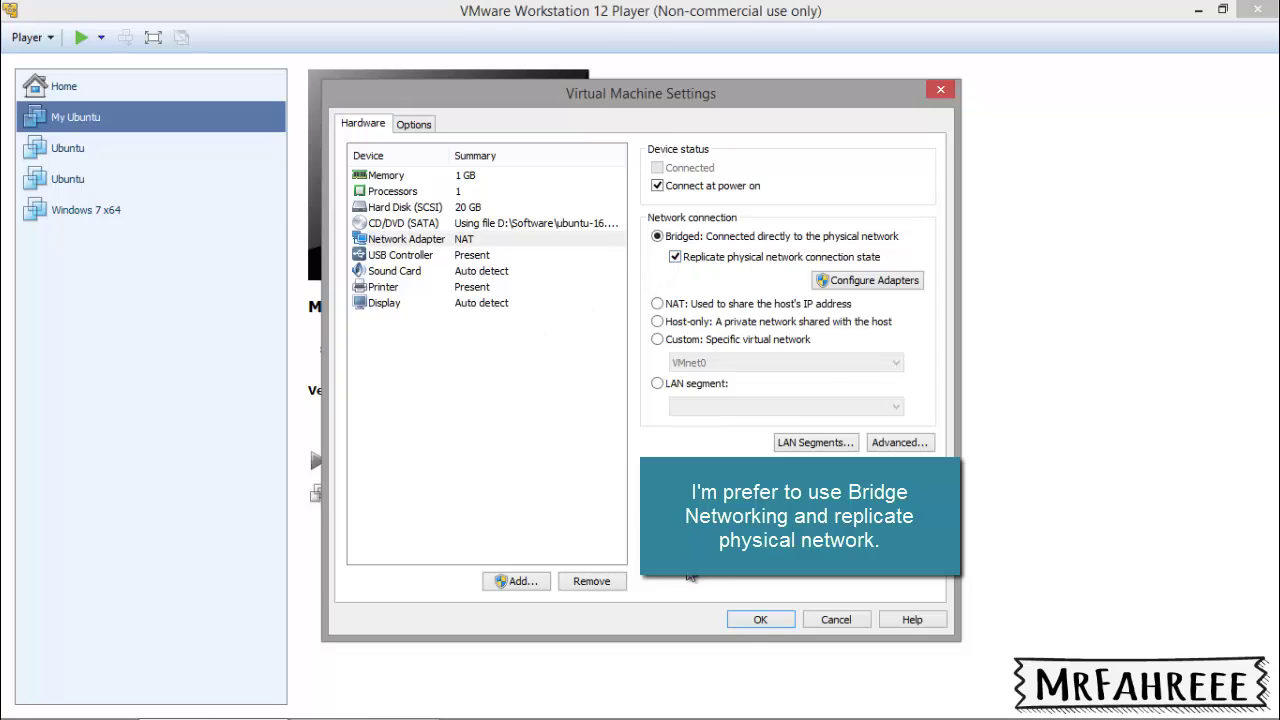
click(759, 620)
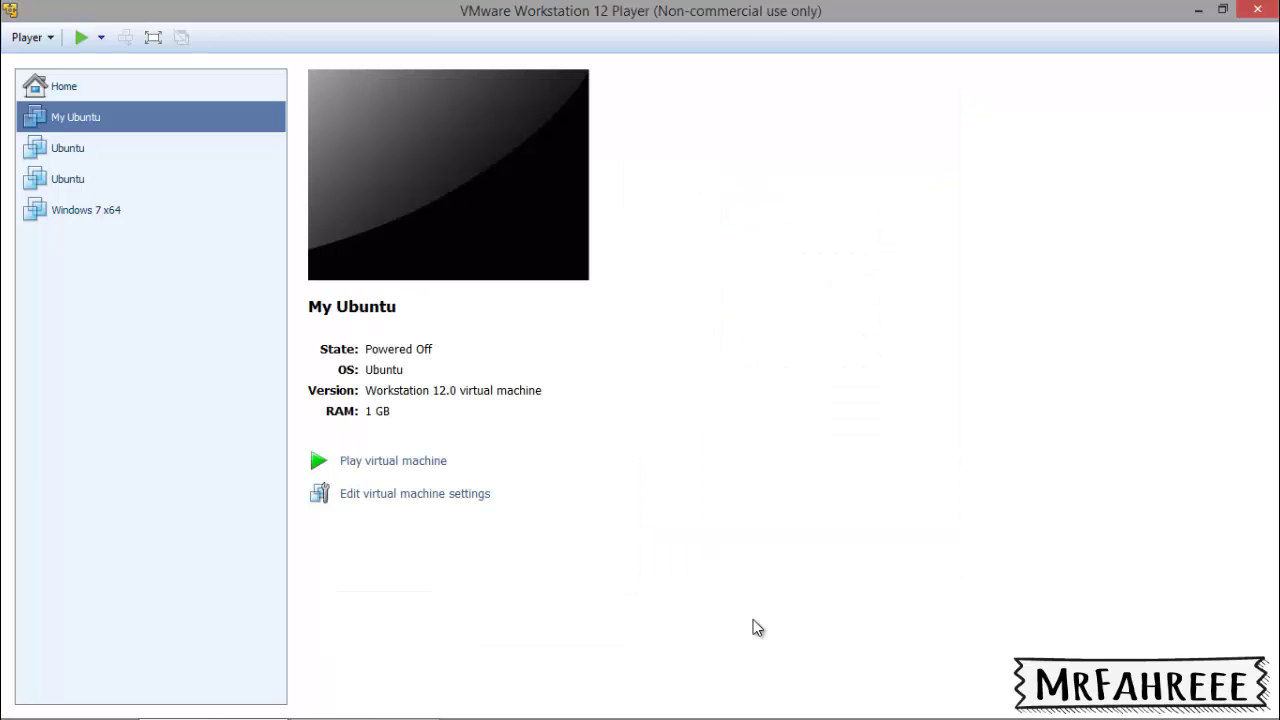
- Start the My Ubuntu virtual machine and move input control into its display
click(376, 462)
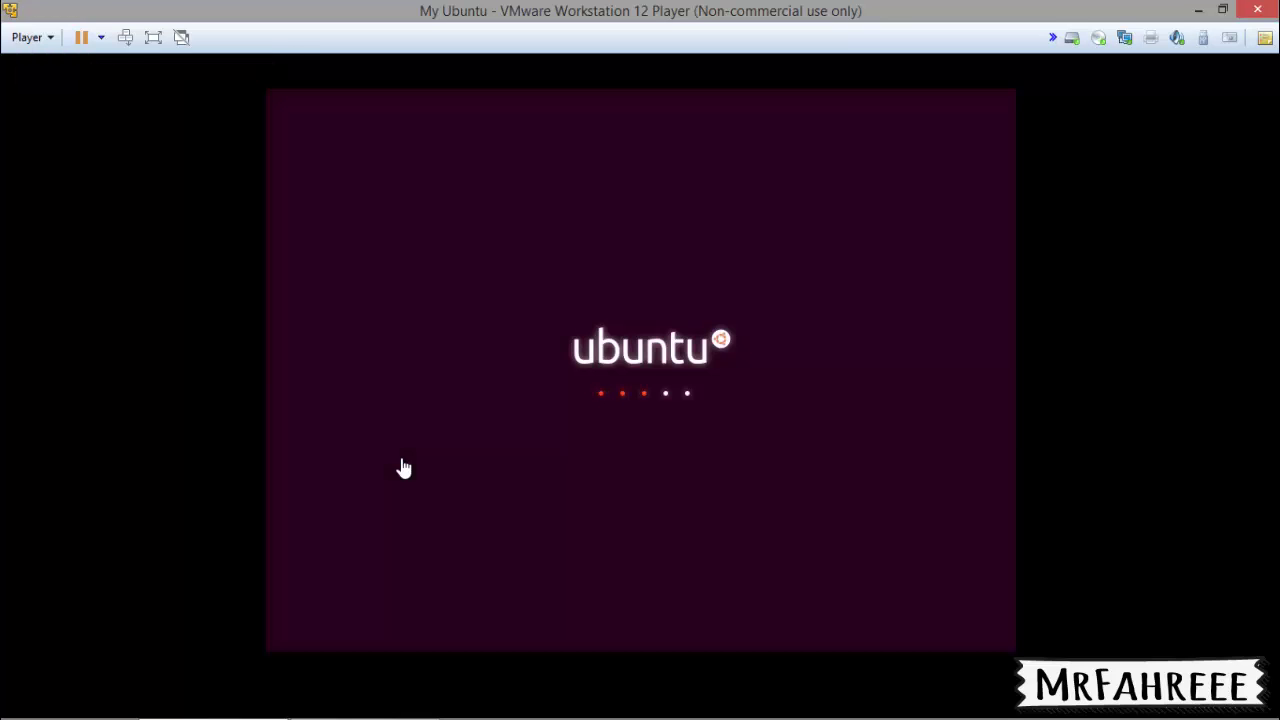
click(575, 448)
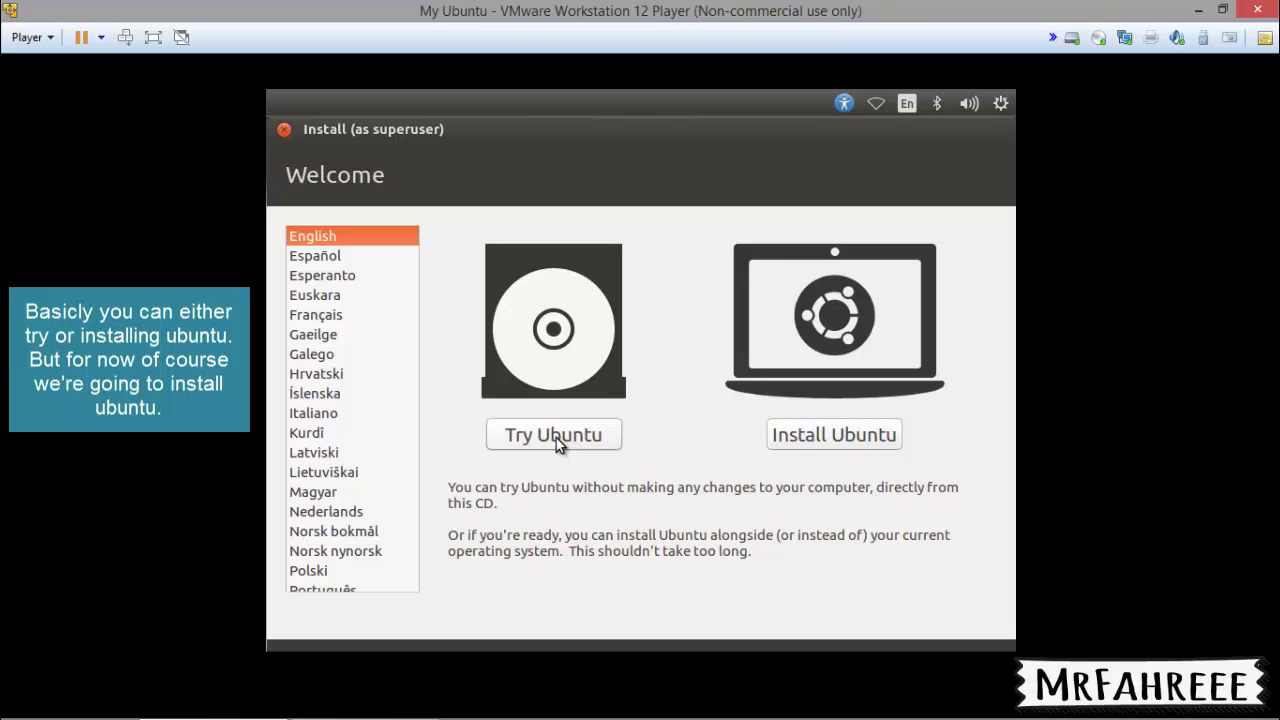
- Start installing Ubuntu without third-party software and choose Something else as the installation type to partition the disk manually
click(838, 443)
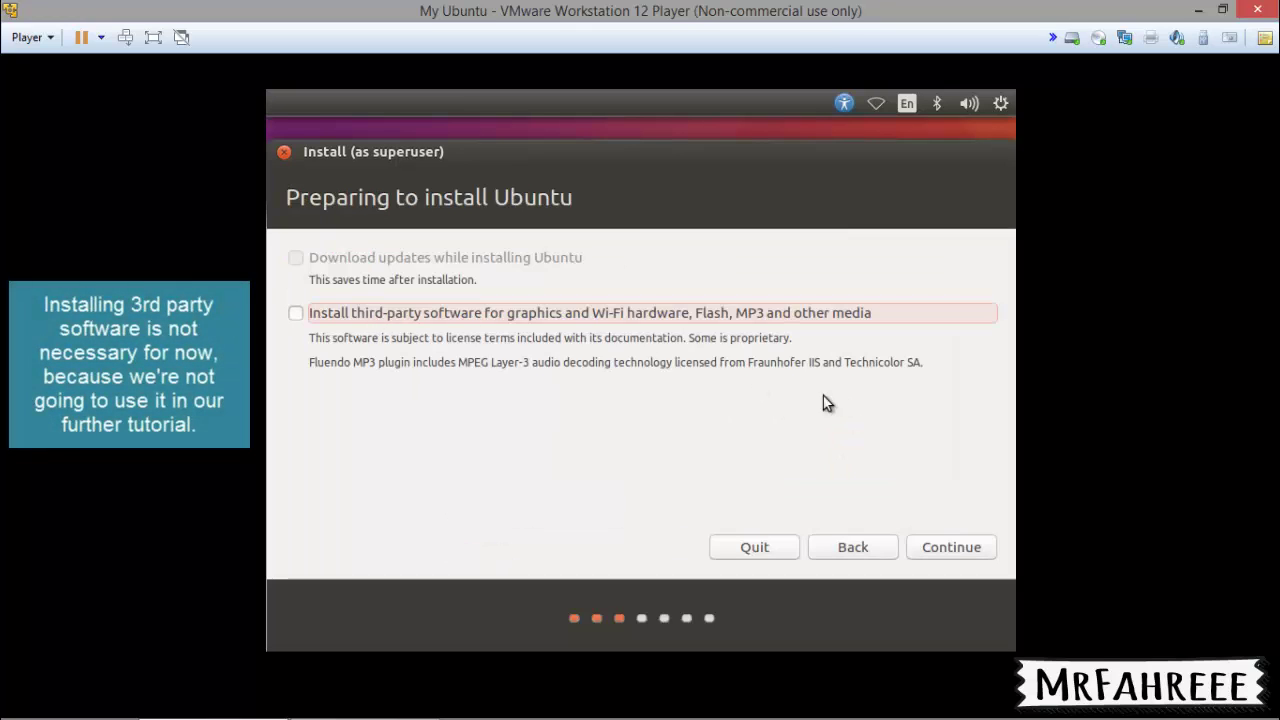
click(959, 549)
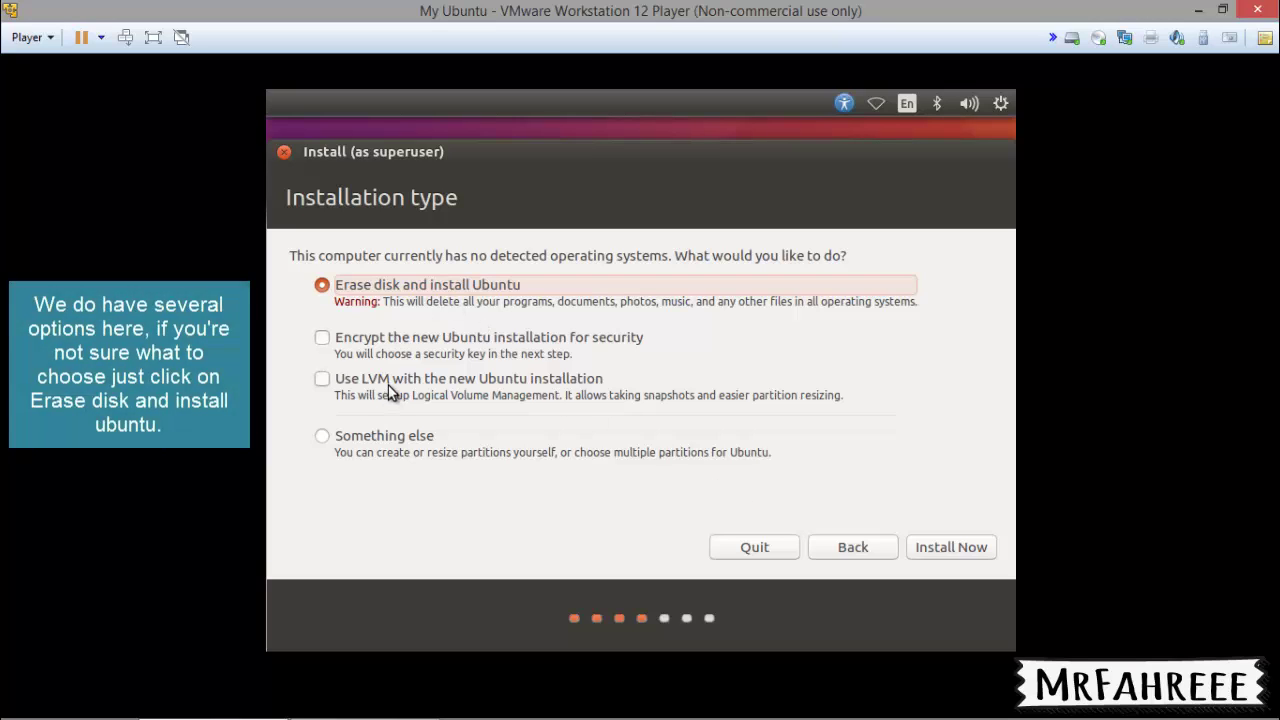
click(320, 437)
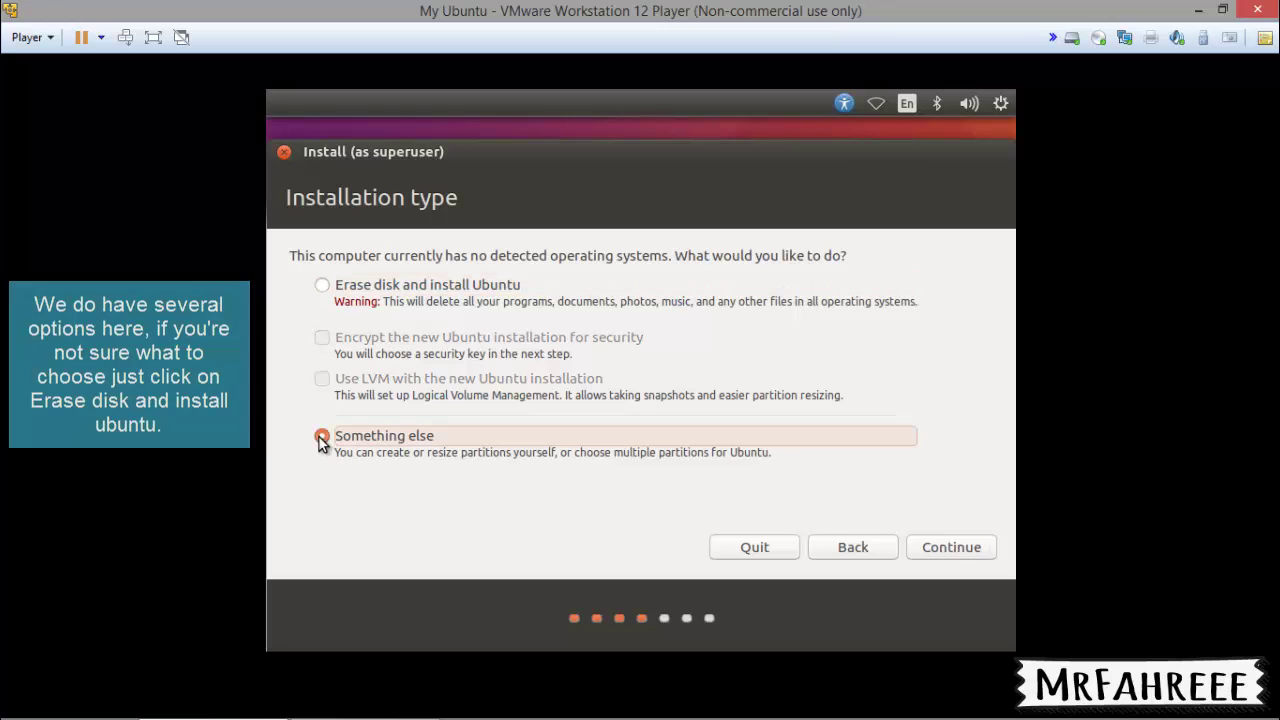
click(940, 550)
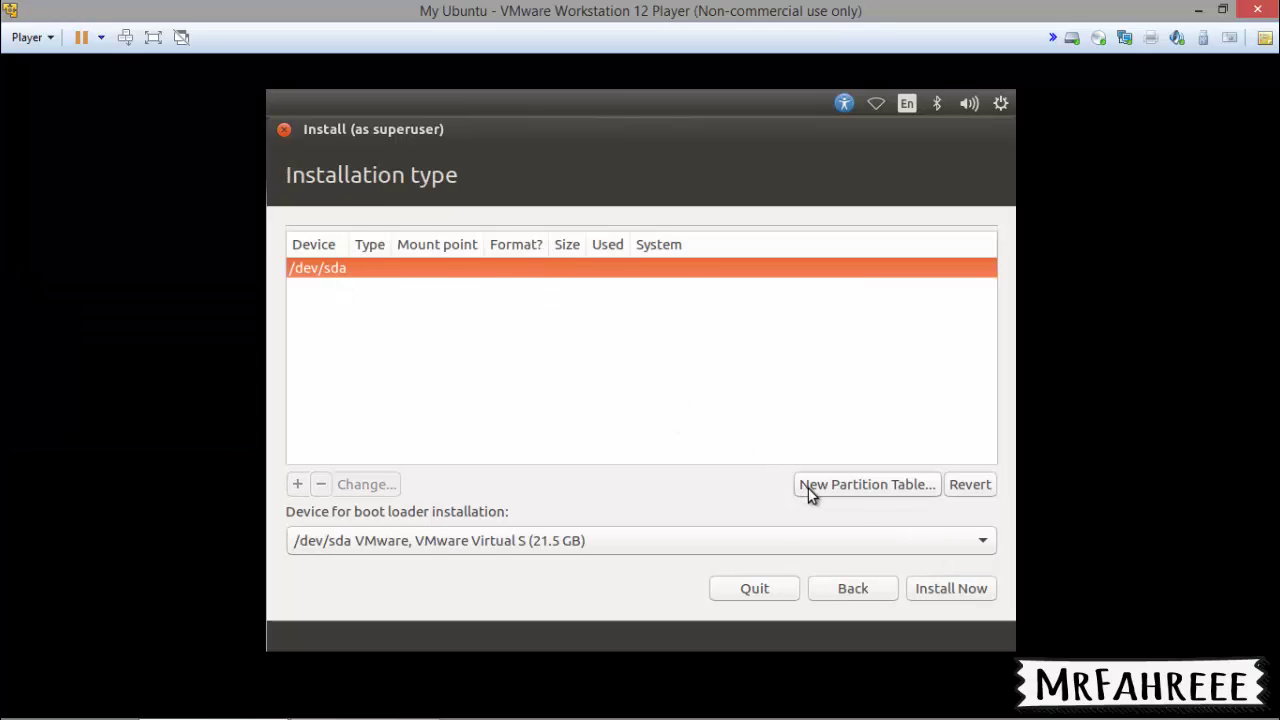
- Create a new empty partition table on /dev/sda and add a 15000 MB primary Ext4 partition at the beginning, mounted at /
click(874, 485)
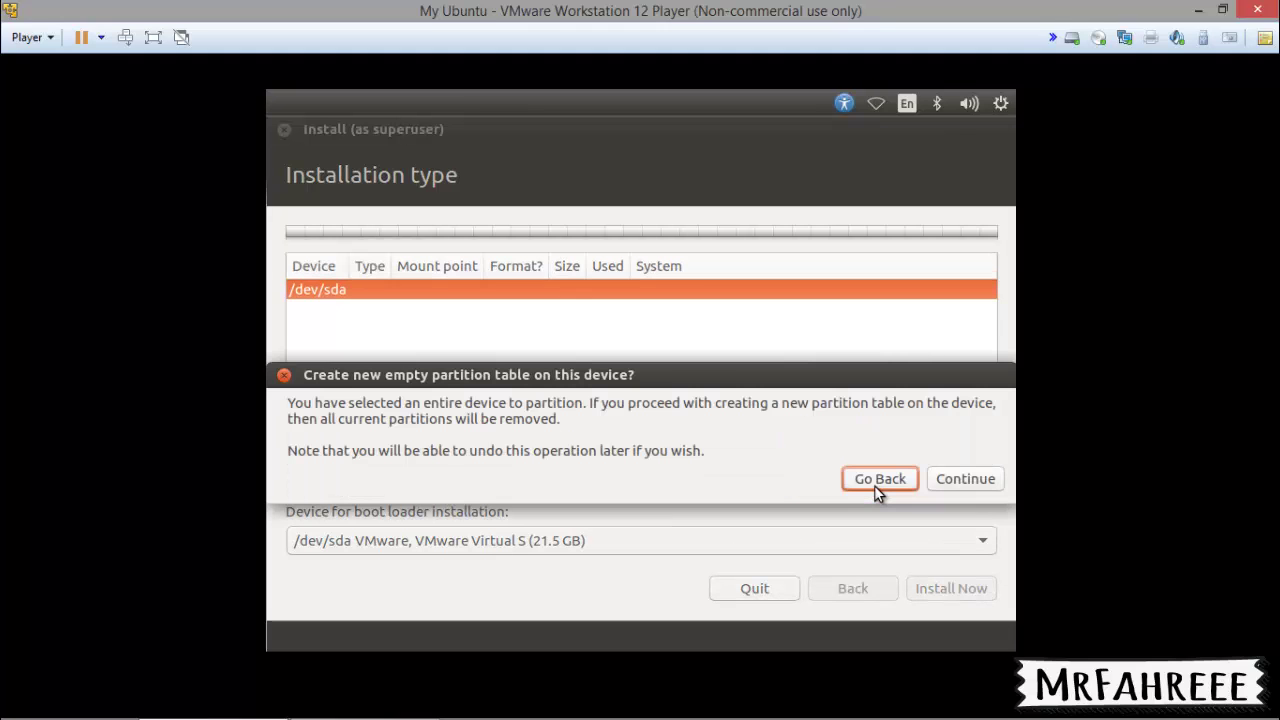
click(965, 480)
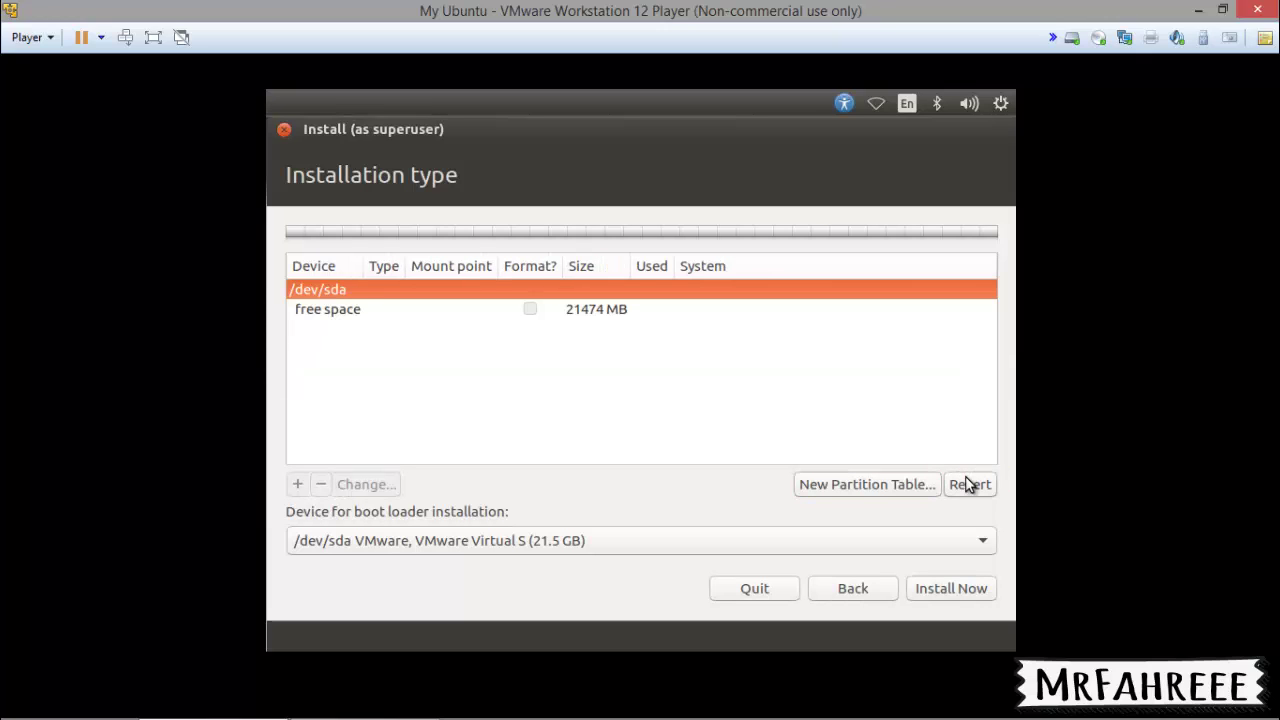
click(603, 314)
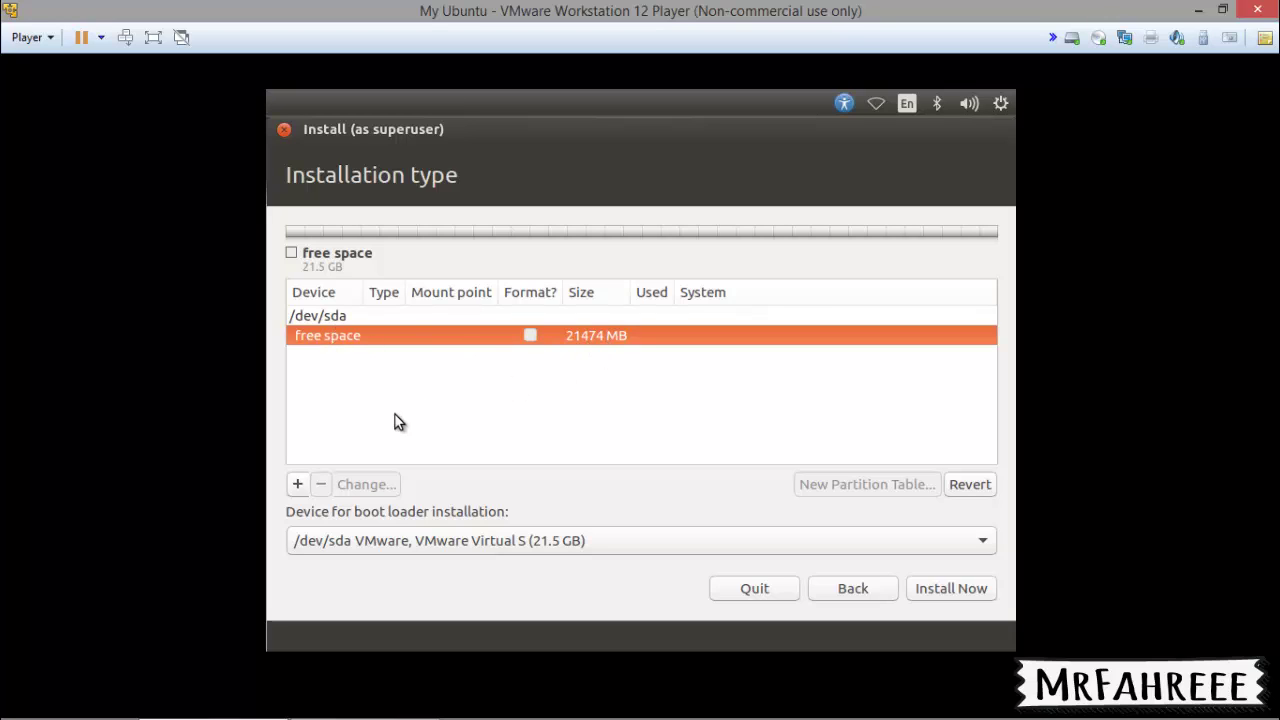
click(300, 484)
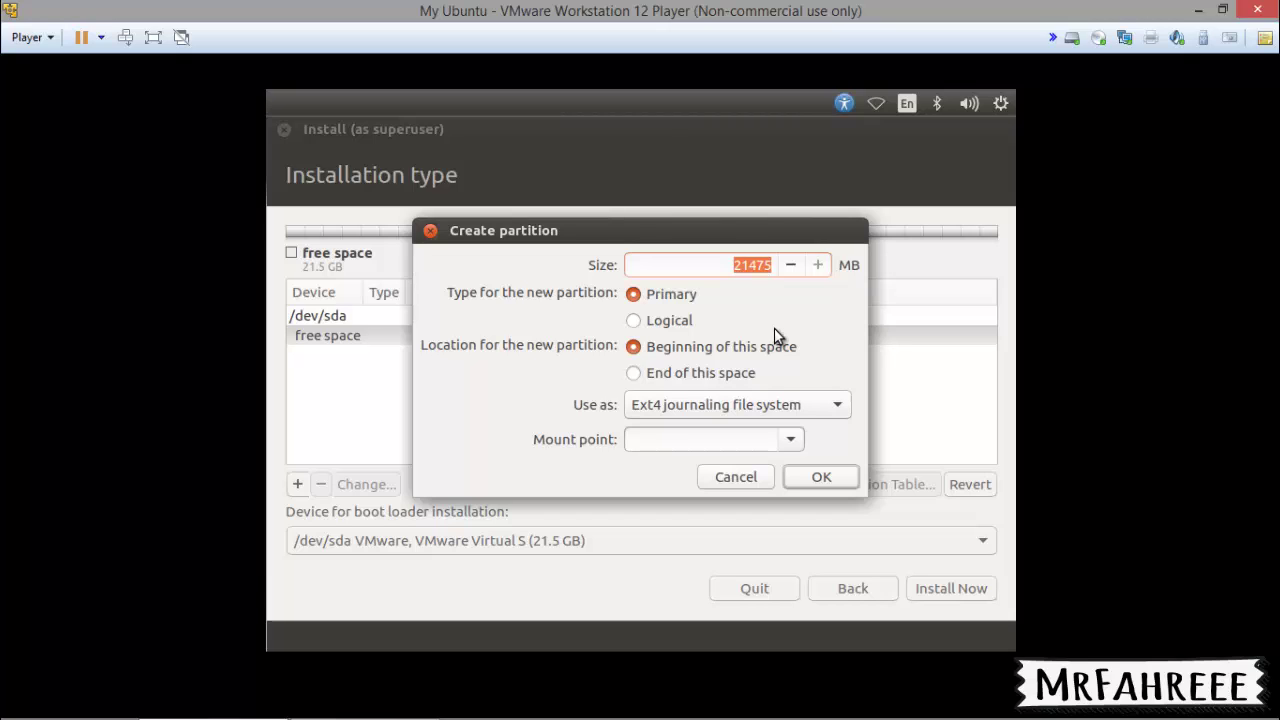
text(15000)
click(716, 350)
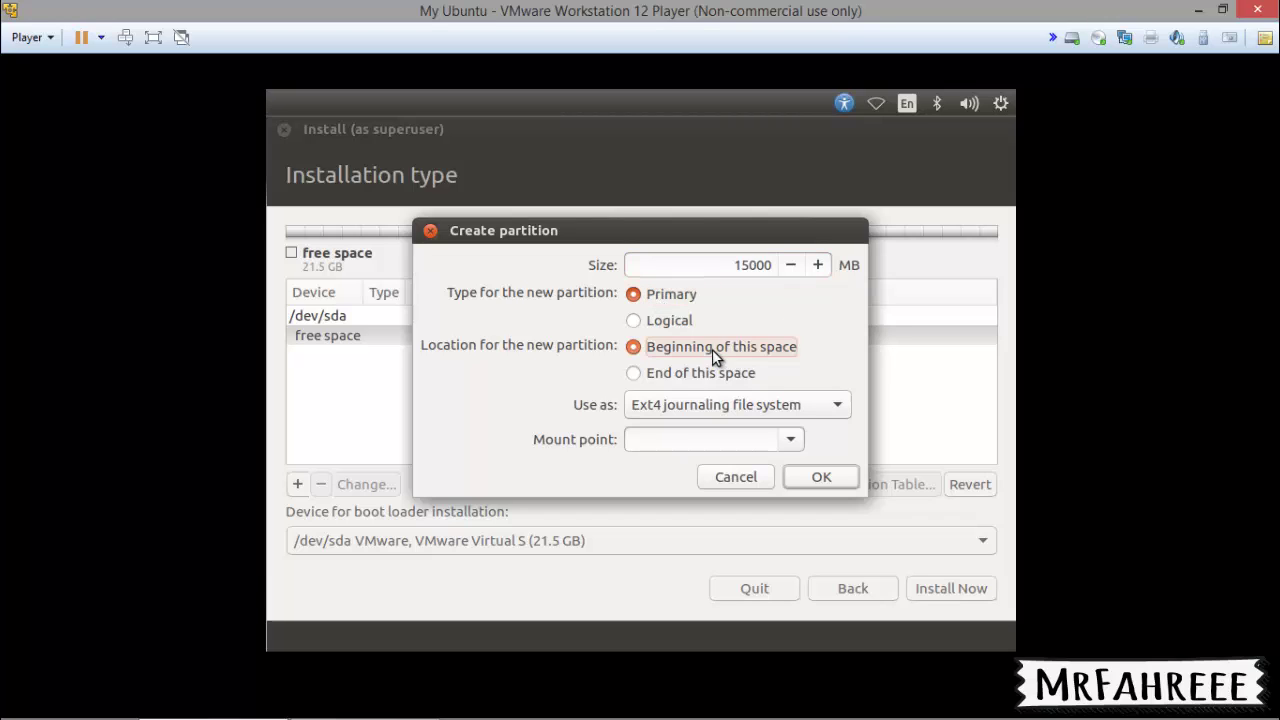
click(829, 405)
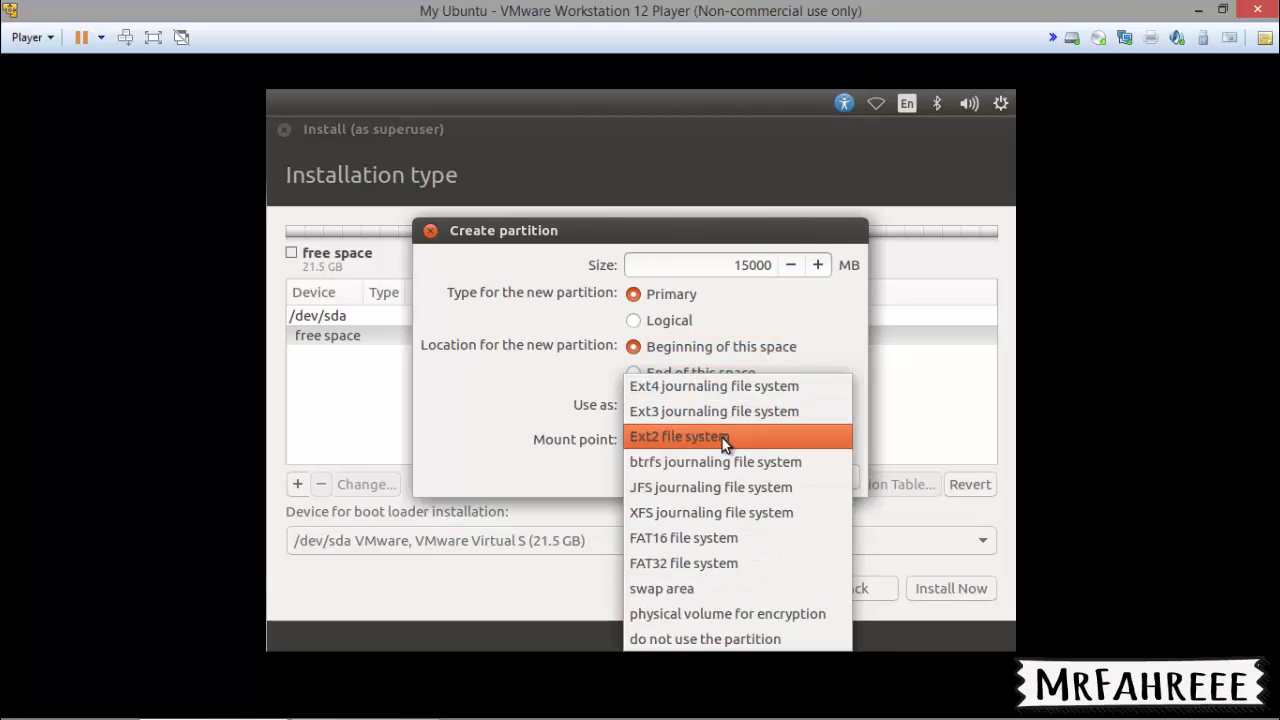
click(647, 390)
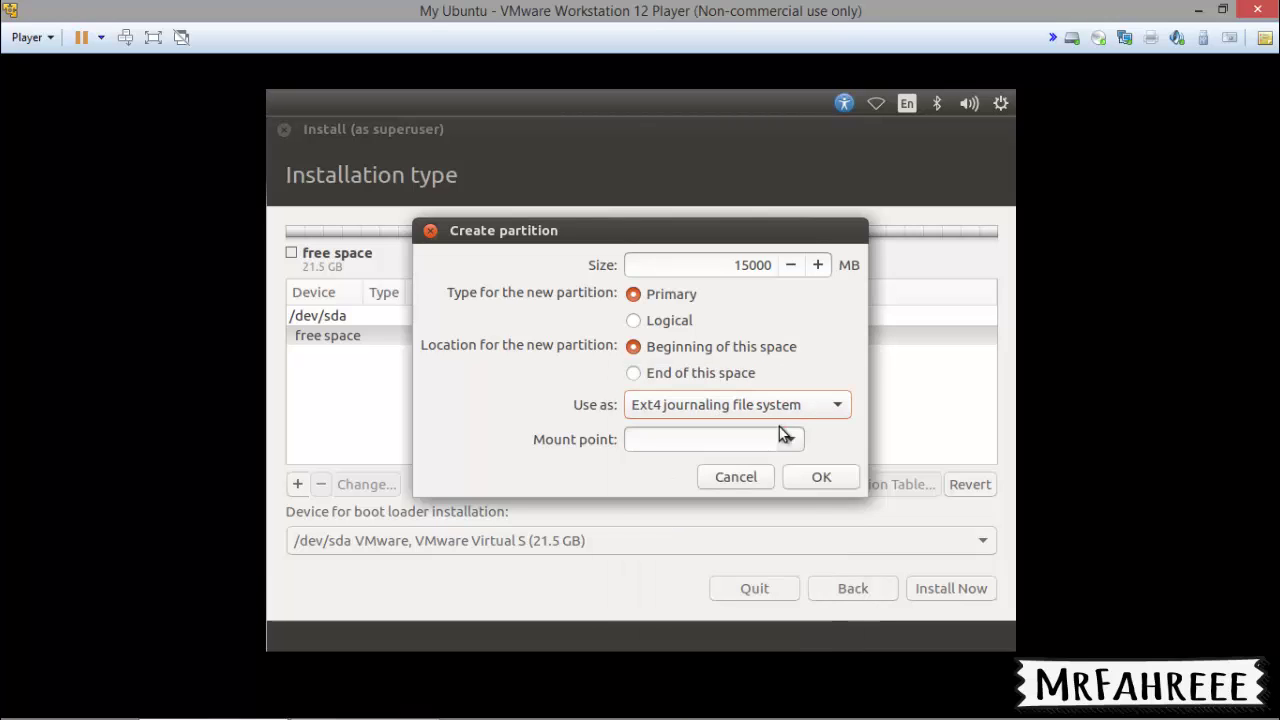
click(789, 443)
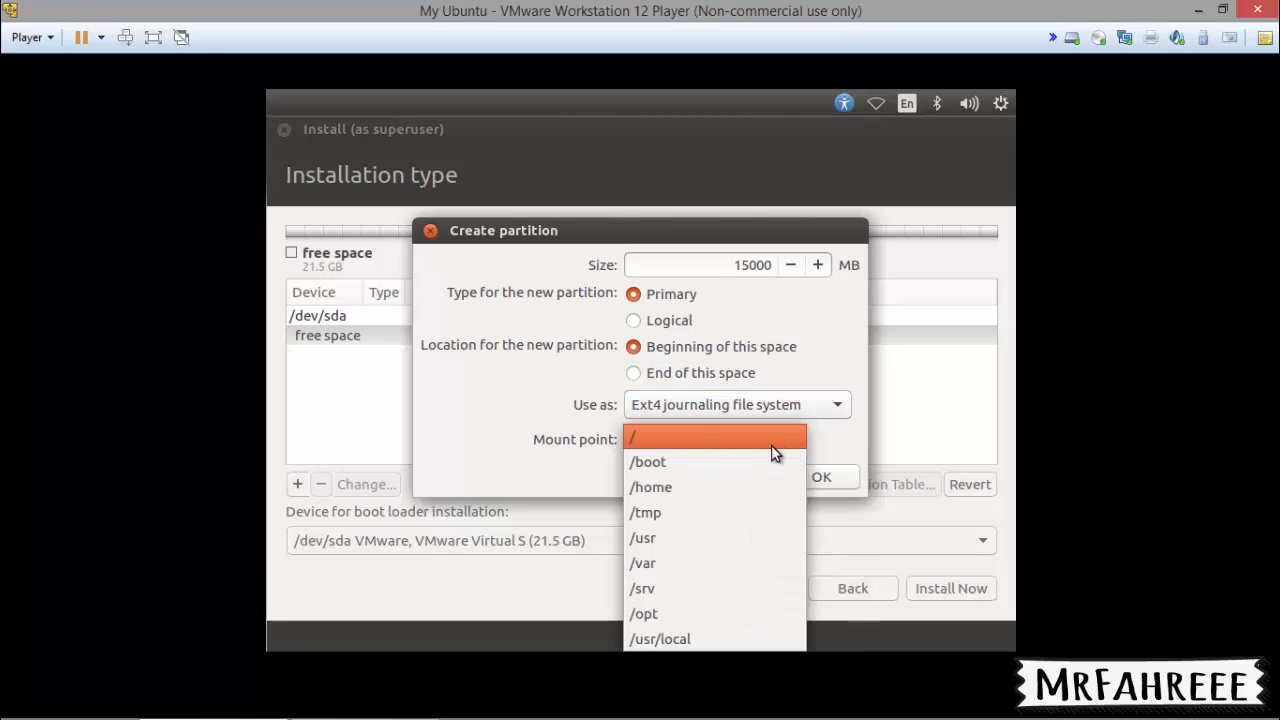
click(685, 445)
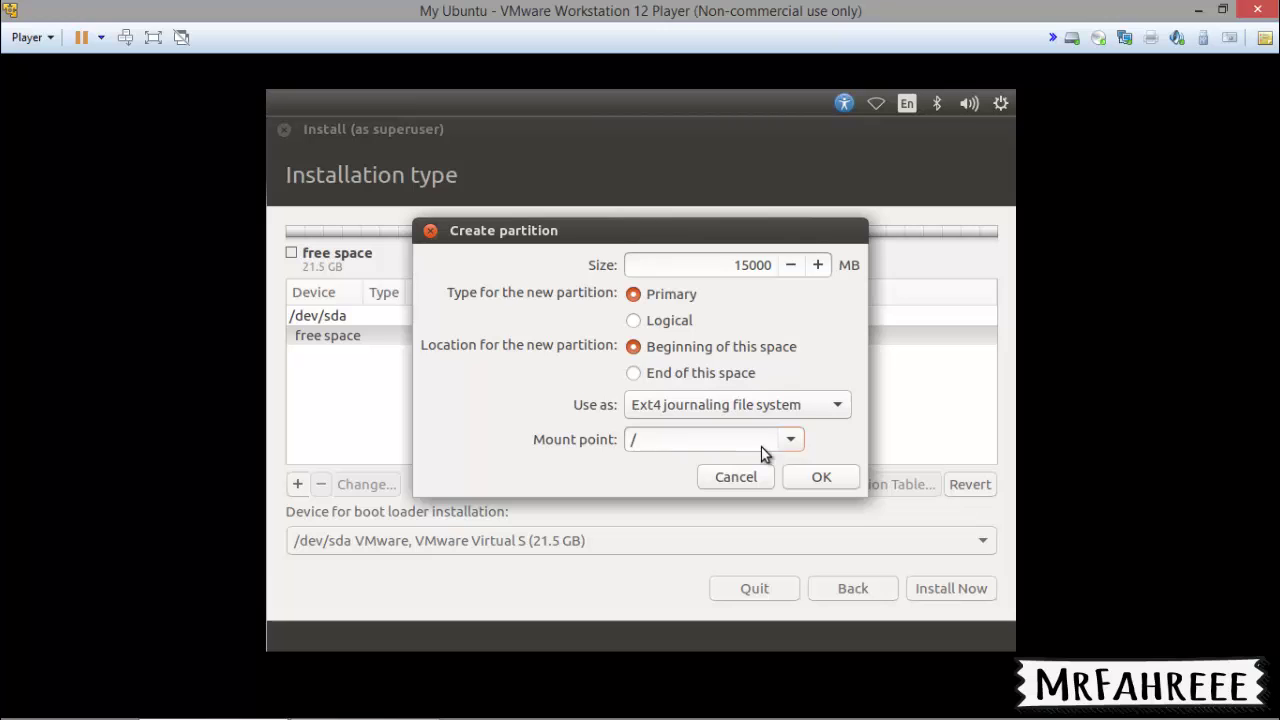
click(821, 477)
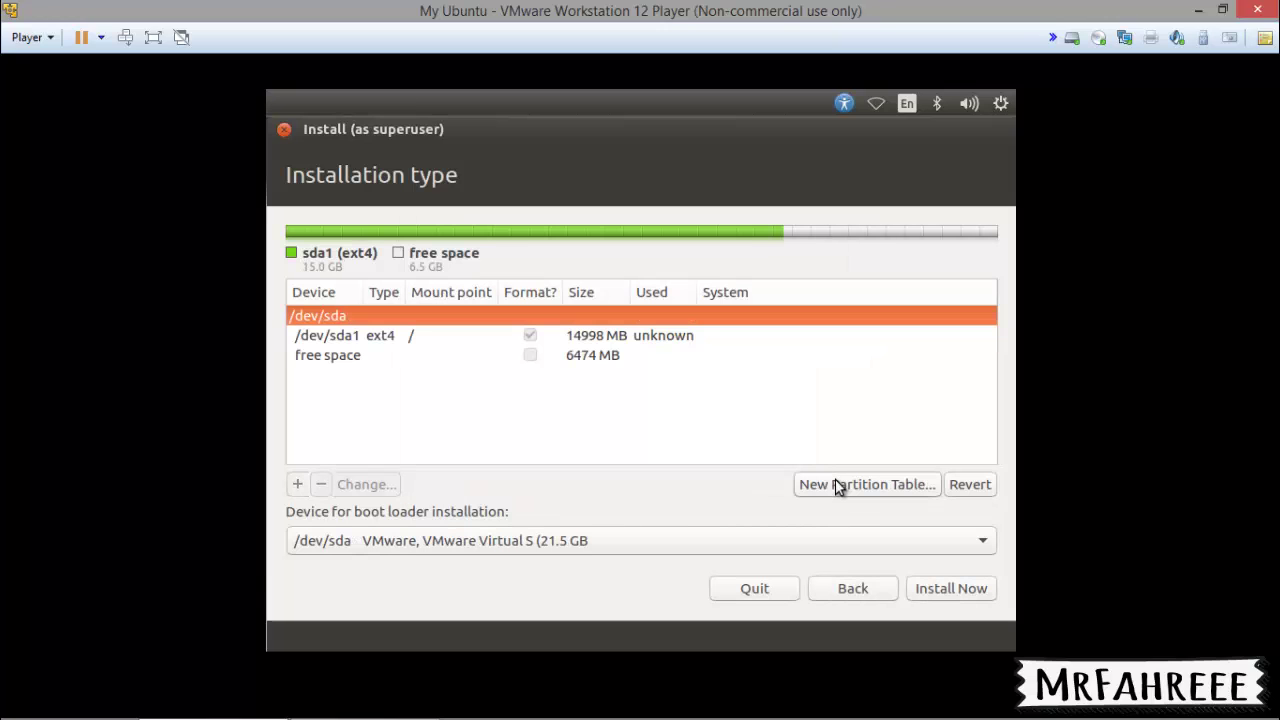
- Create a 2000 MB primary partition at the end of the free space, used as swap area
click(372, 362)
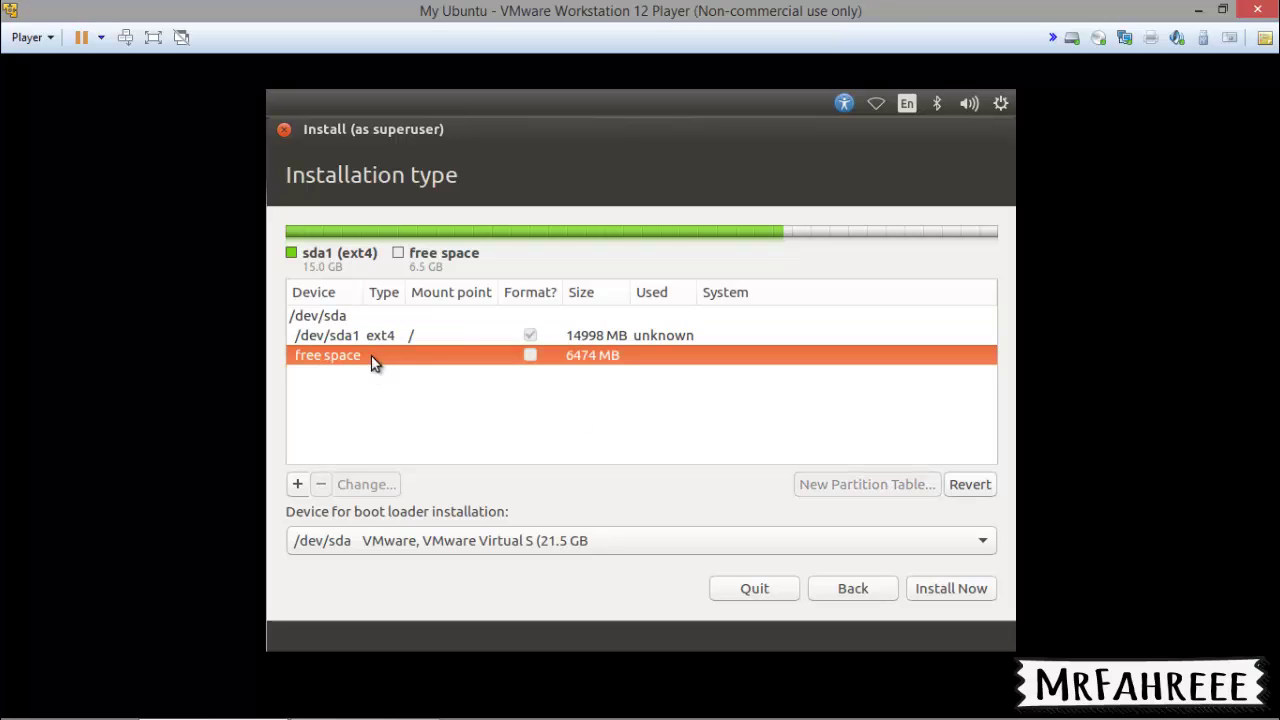
click(297, 486)
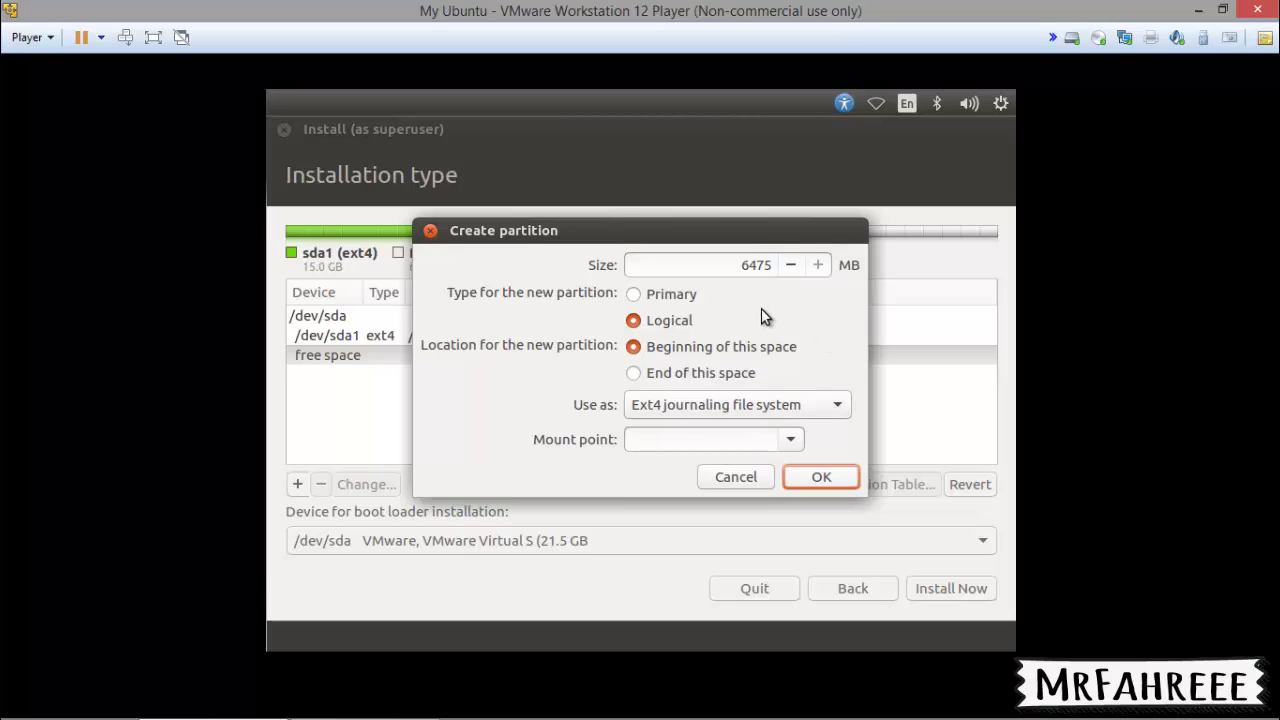
click(835, 407)
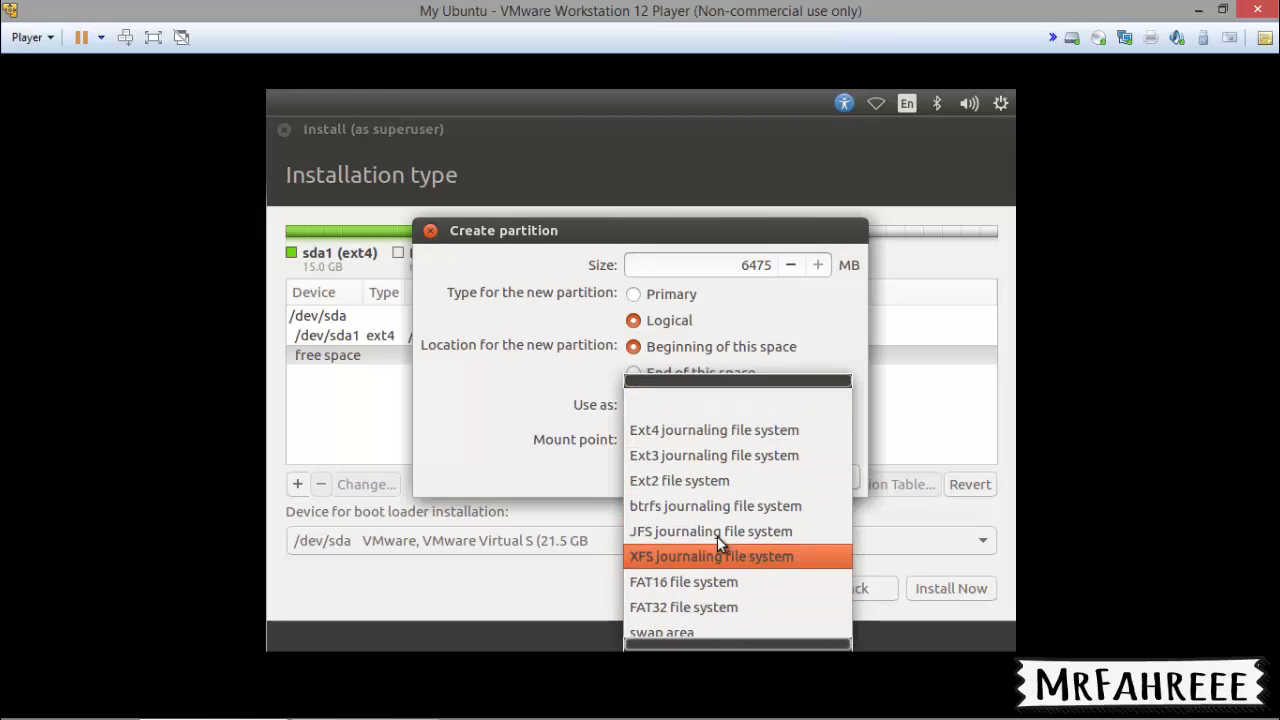
scroll(762, 452, down, 1)
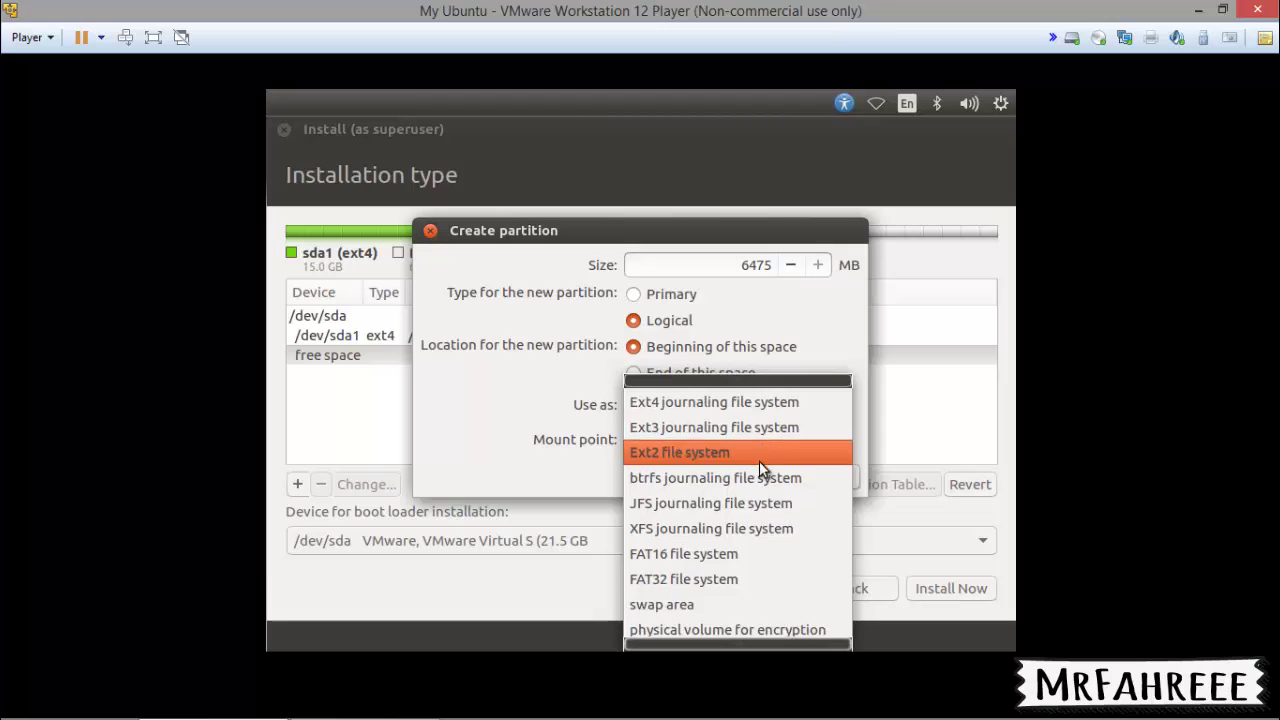
scroll(759, 461, down, 1)
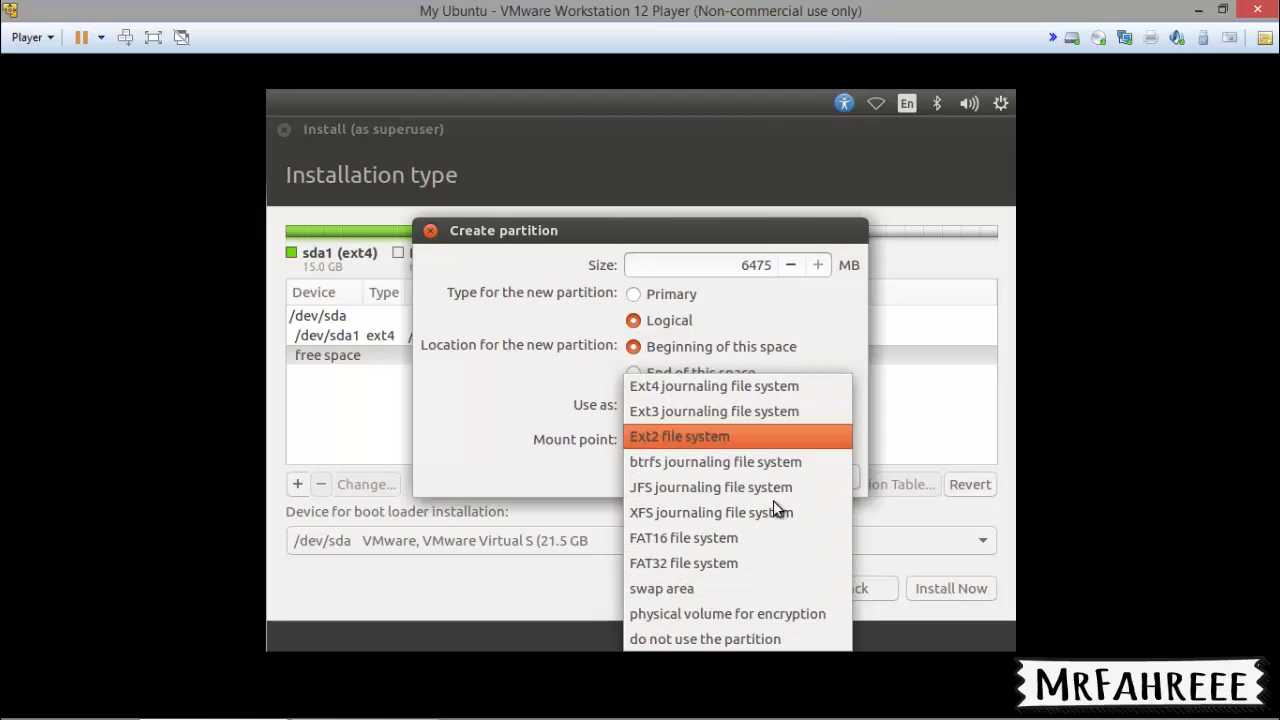
click(713, 585)
click(742, 265)
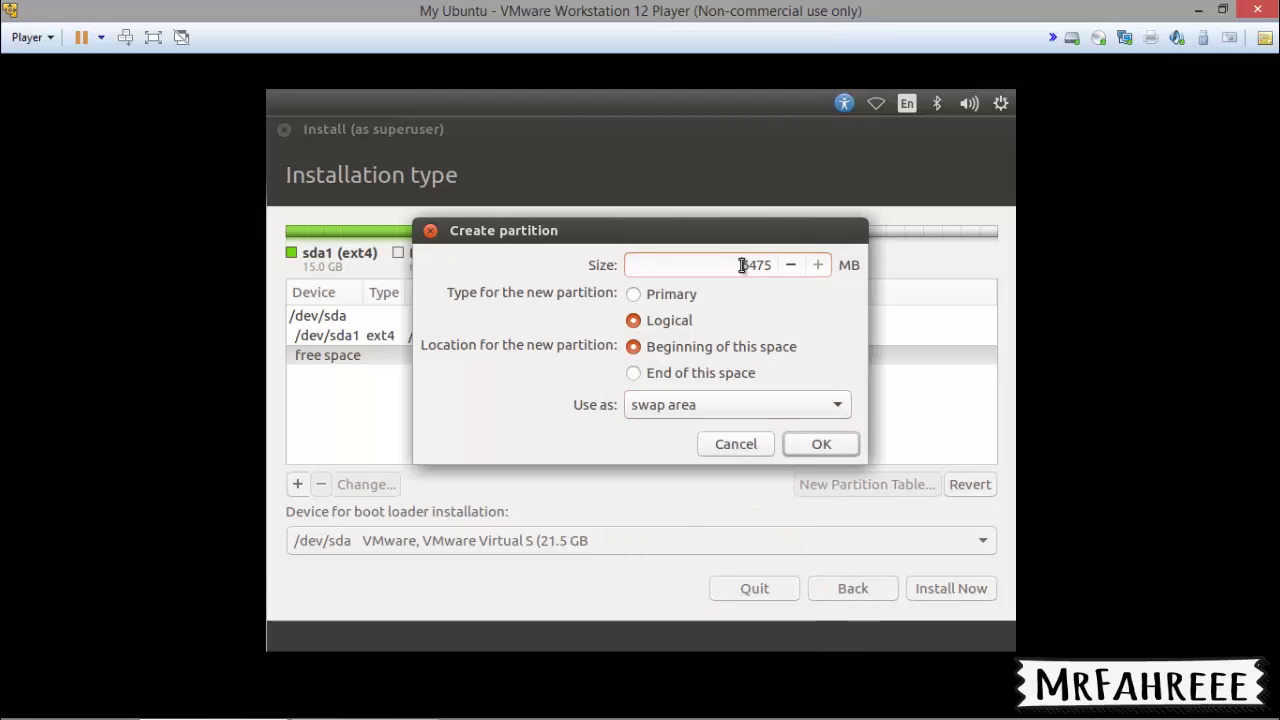
drag(742, 265, 820, 265)
text(2000)
click(638, 294)
click(676, 372)
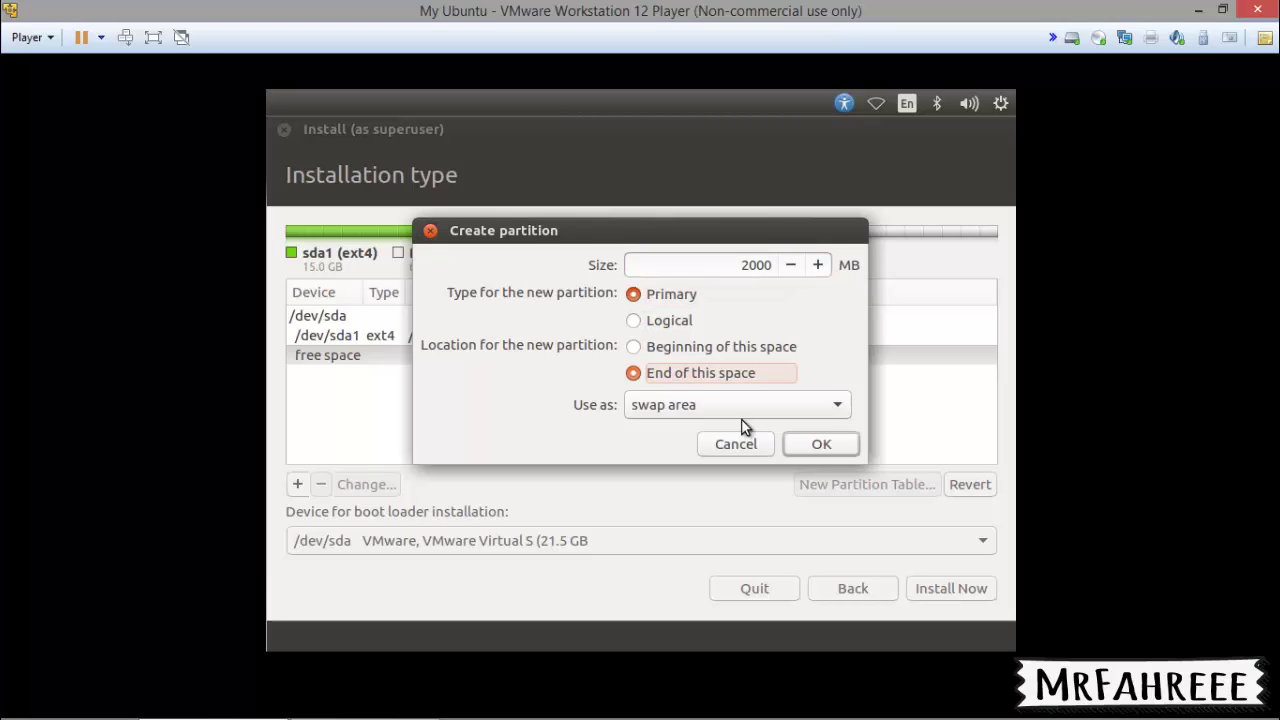
click(820, 446)
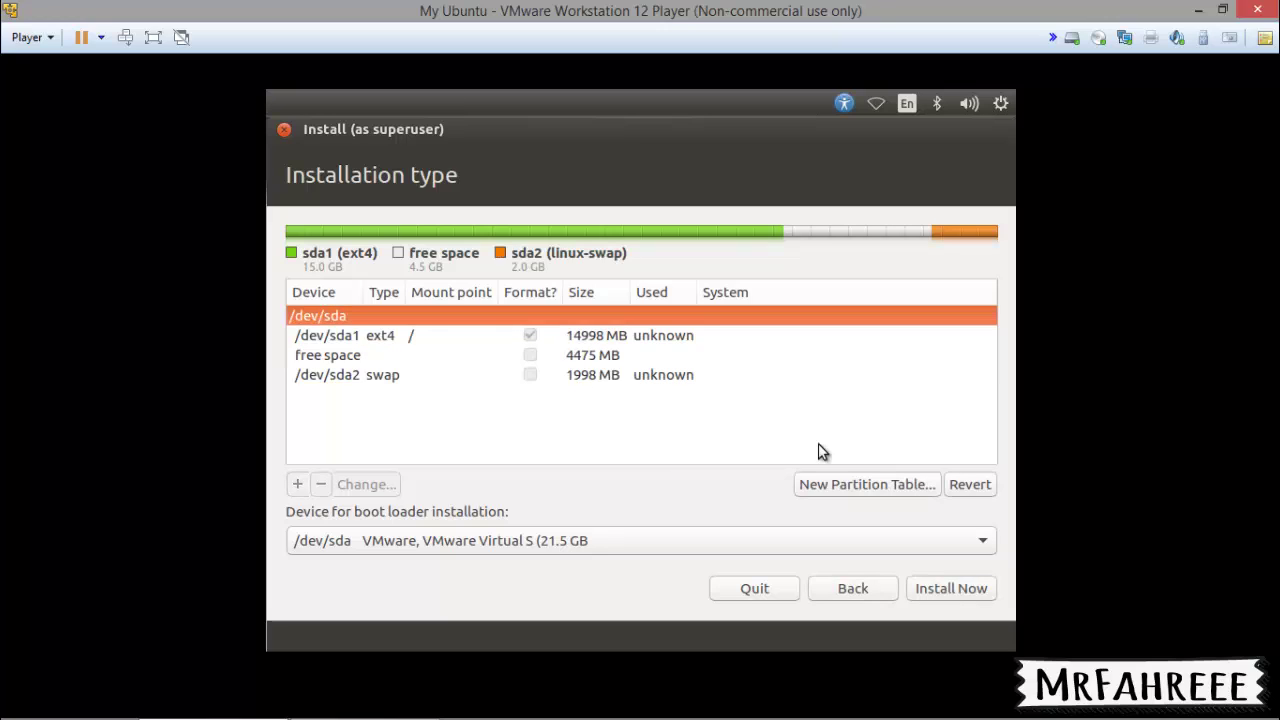
- Create a 300 MB logical Ext4 partition at the end of the free space with mount point /boot
click(363, 358)
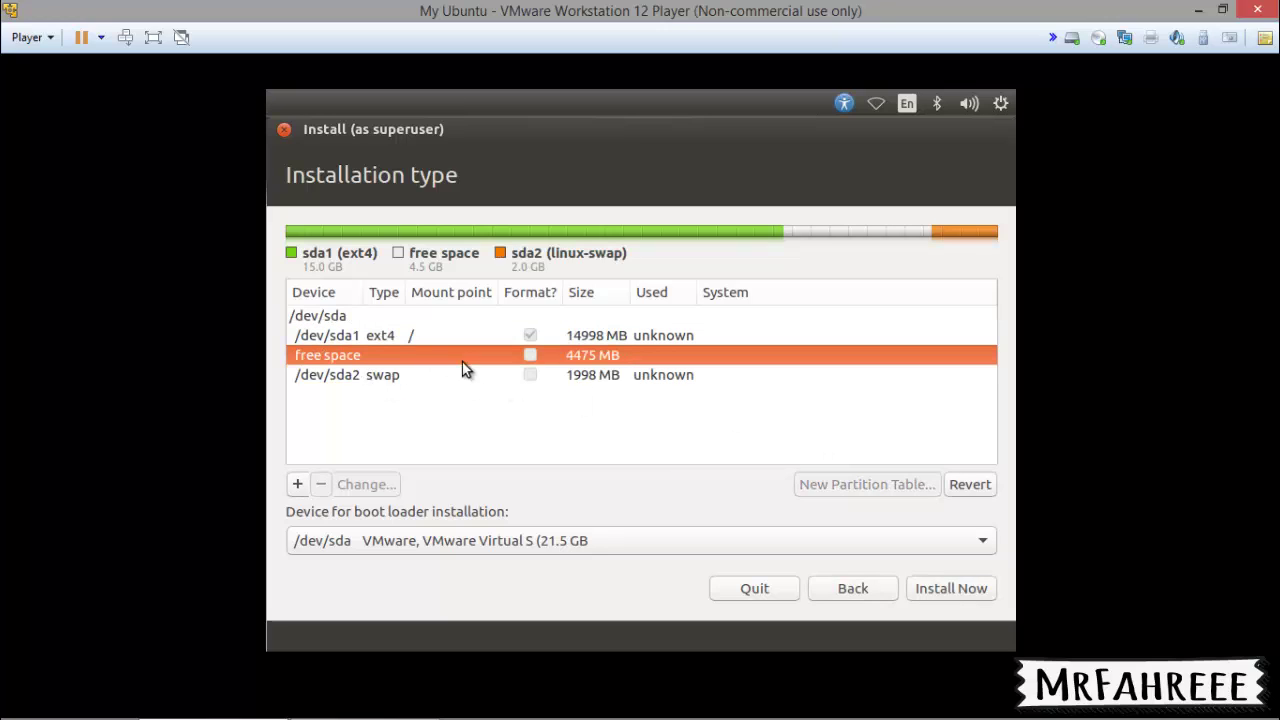
click(298, 484)
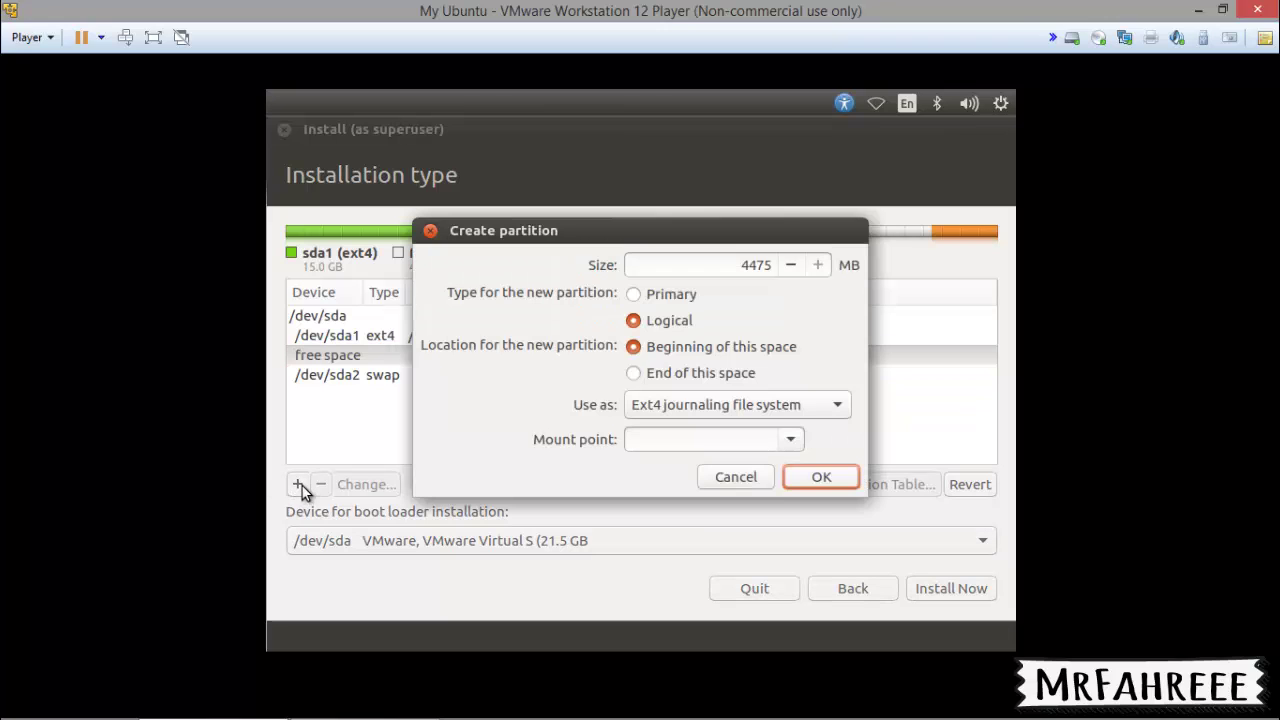
double_click(741, 264)
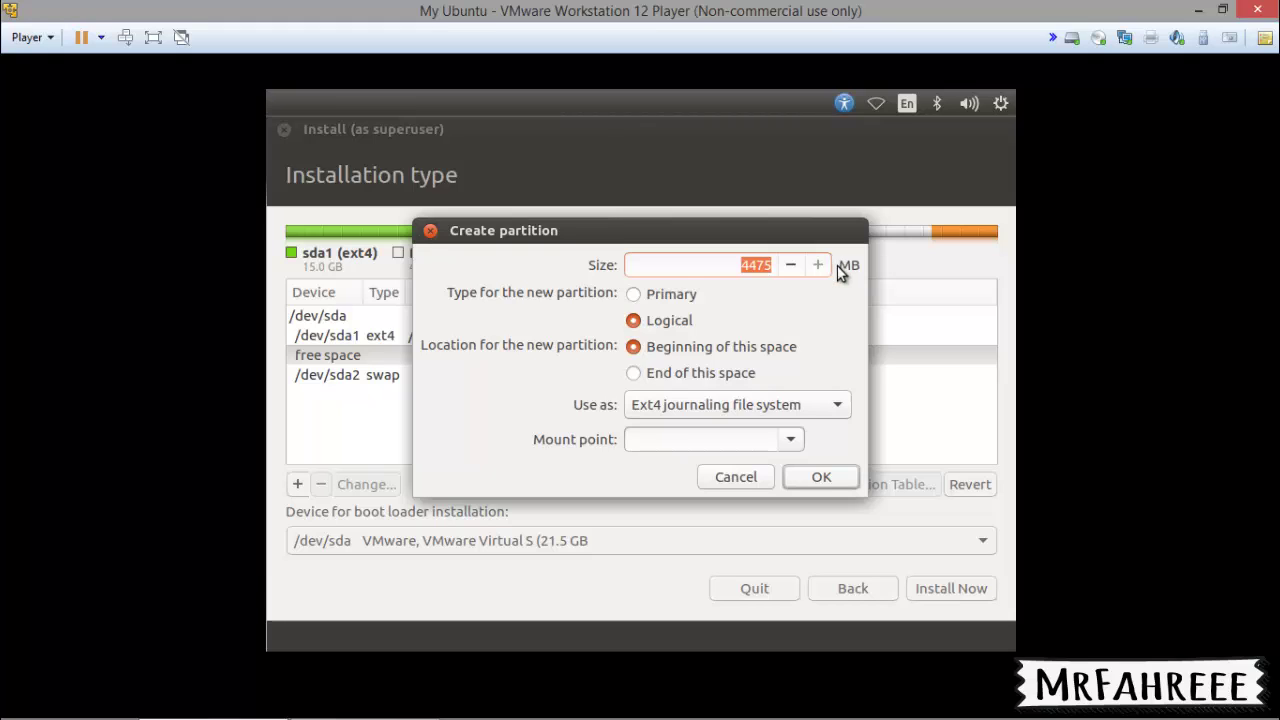
text(20)
key(BackSpace)
key(BackSpace)
text(300)
click(680, 372)
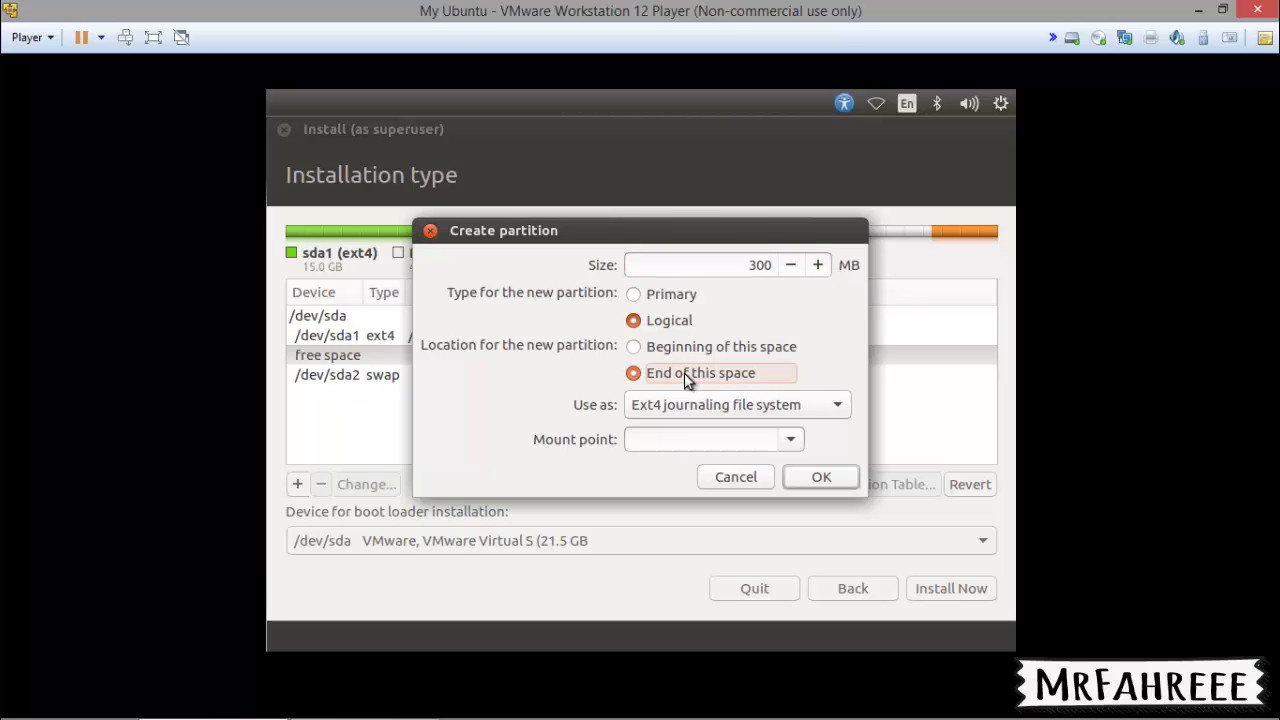
click(796, 437)
click(667, 463)
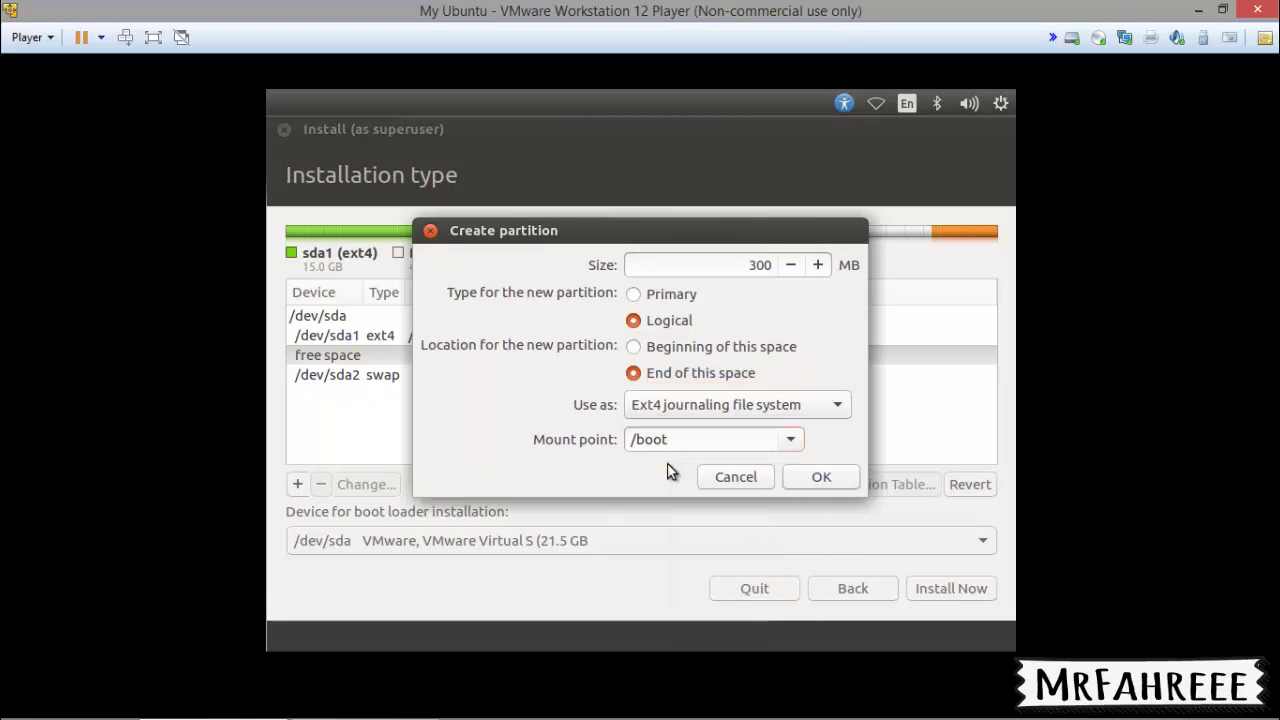
click(821, 478)
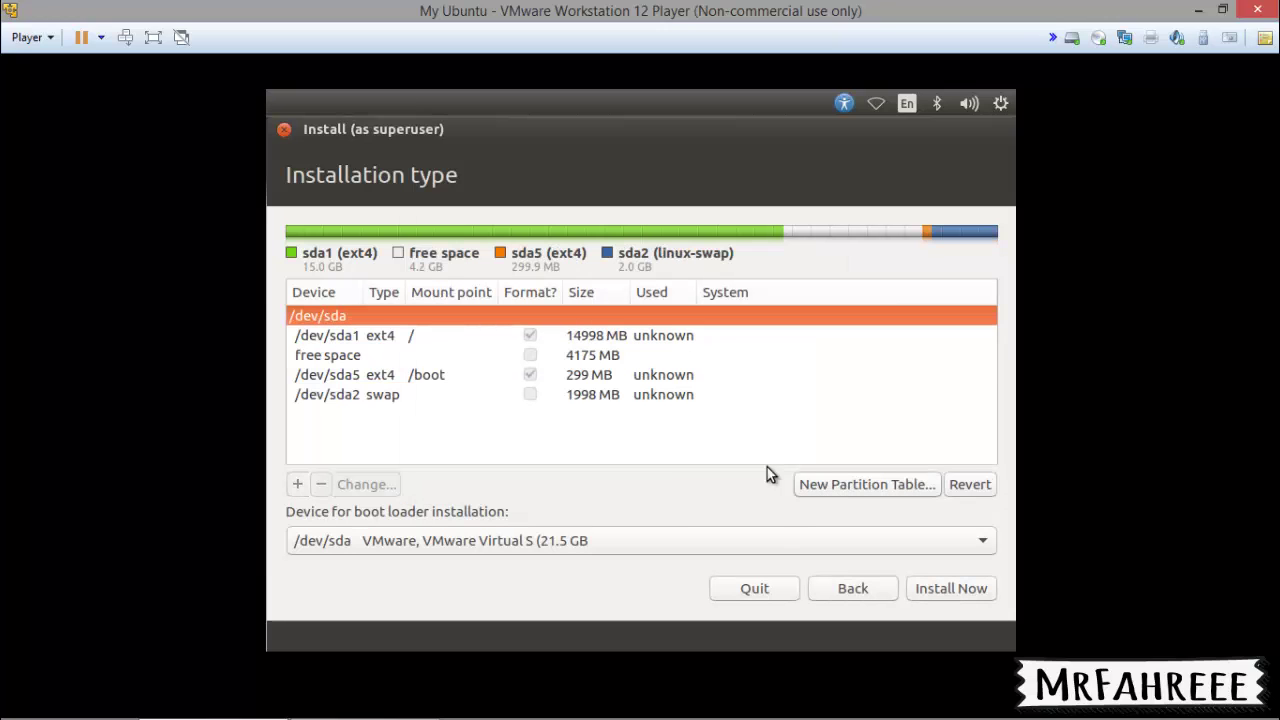
- Create a logical Ext4 partition from all the remaining free space, located at its end, with mount point /home
click(357, 358)
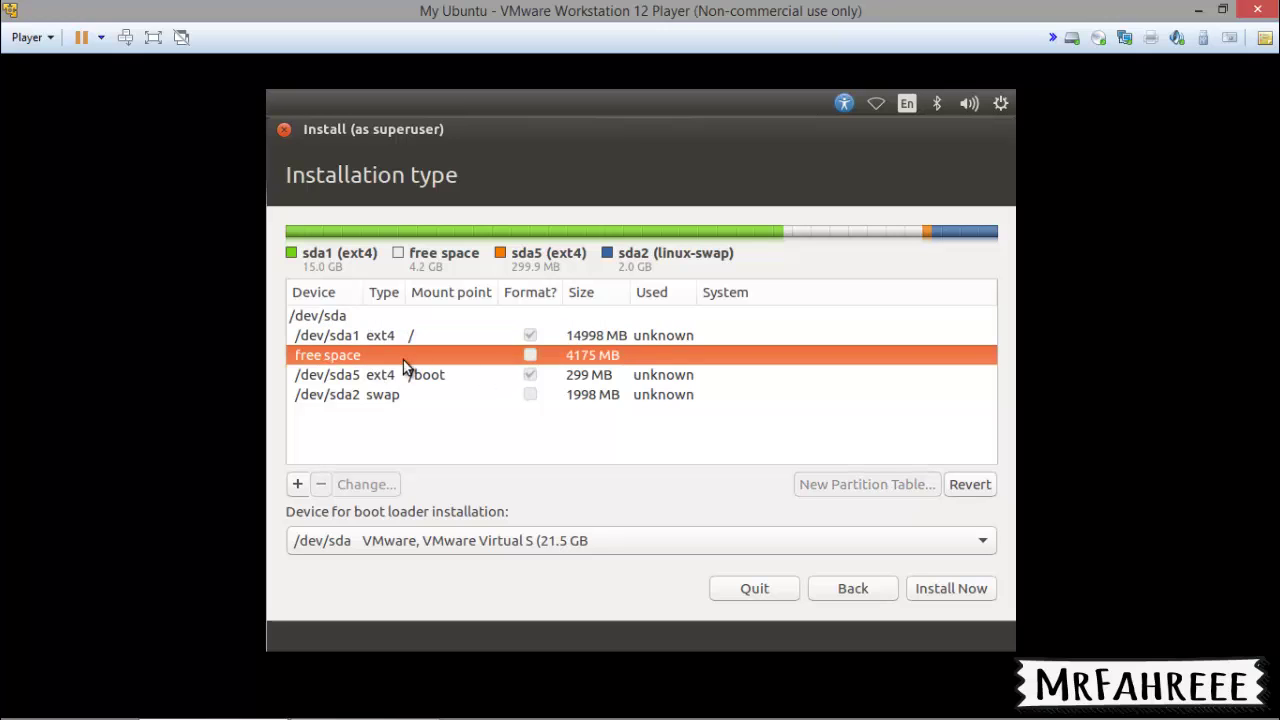
click(297, 484)
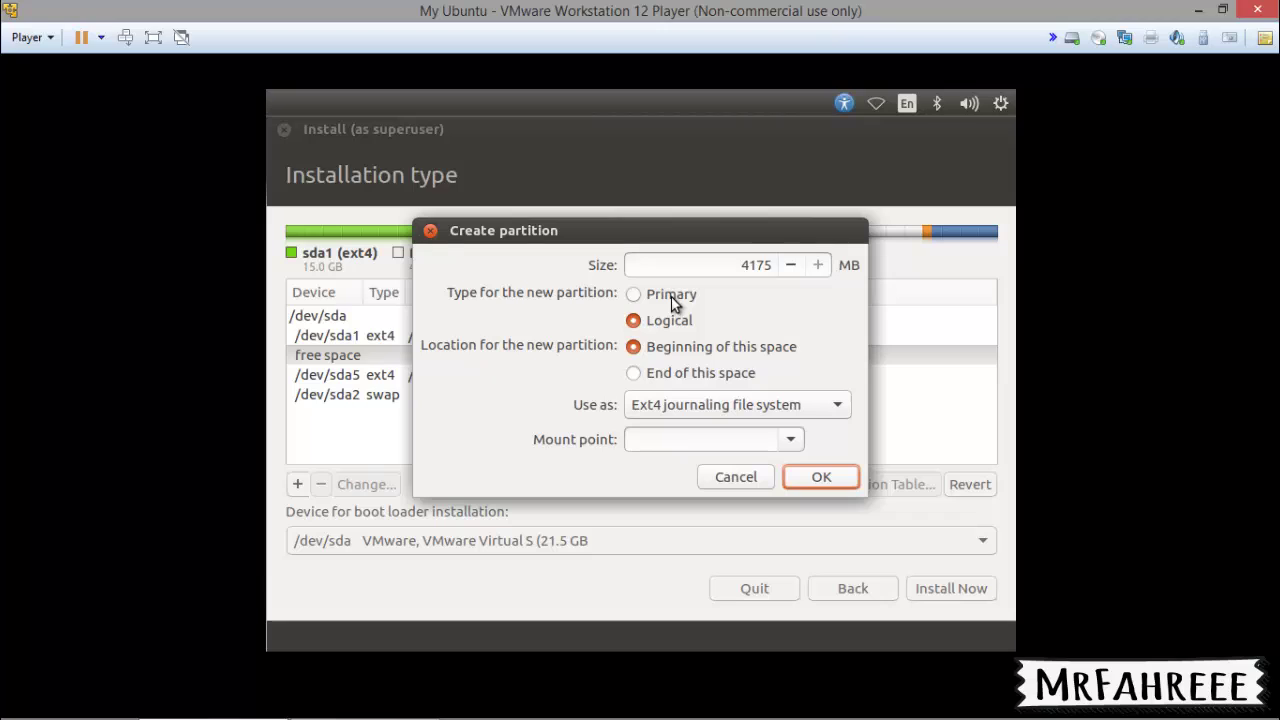
click(671, 324)
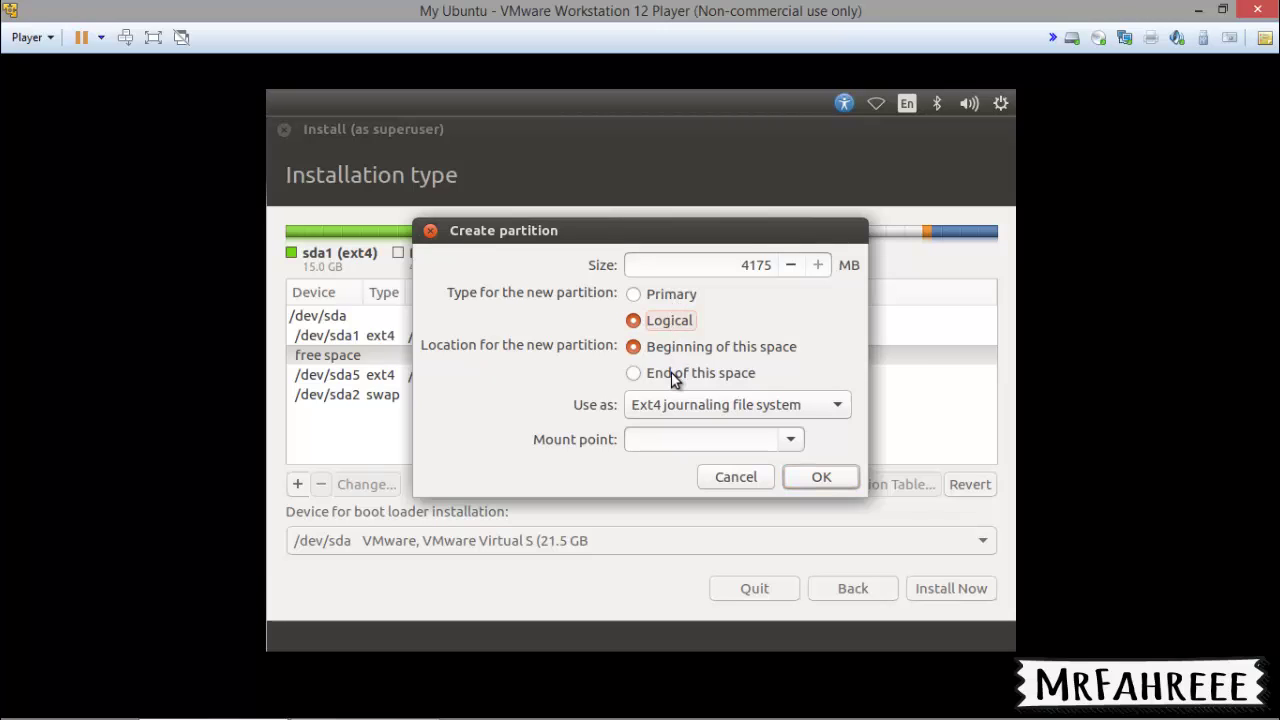
click(671, 373)
click(787, 439)
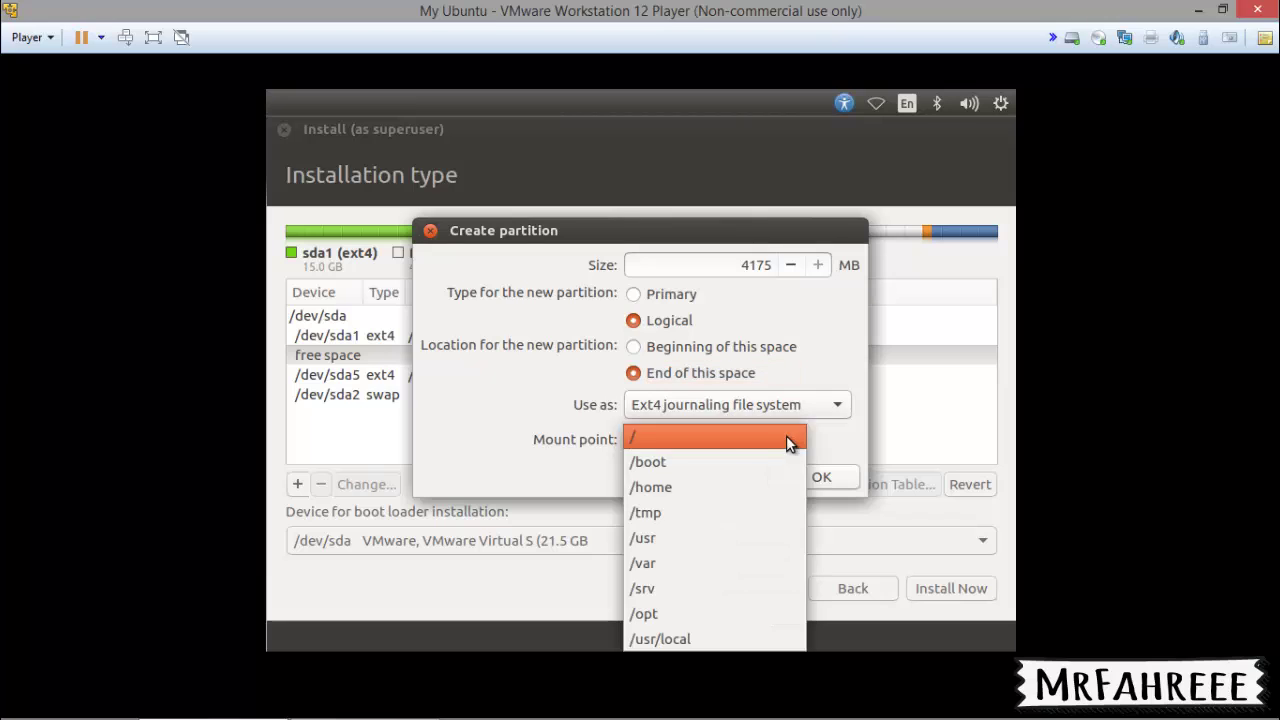
click(689, 486)
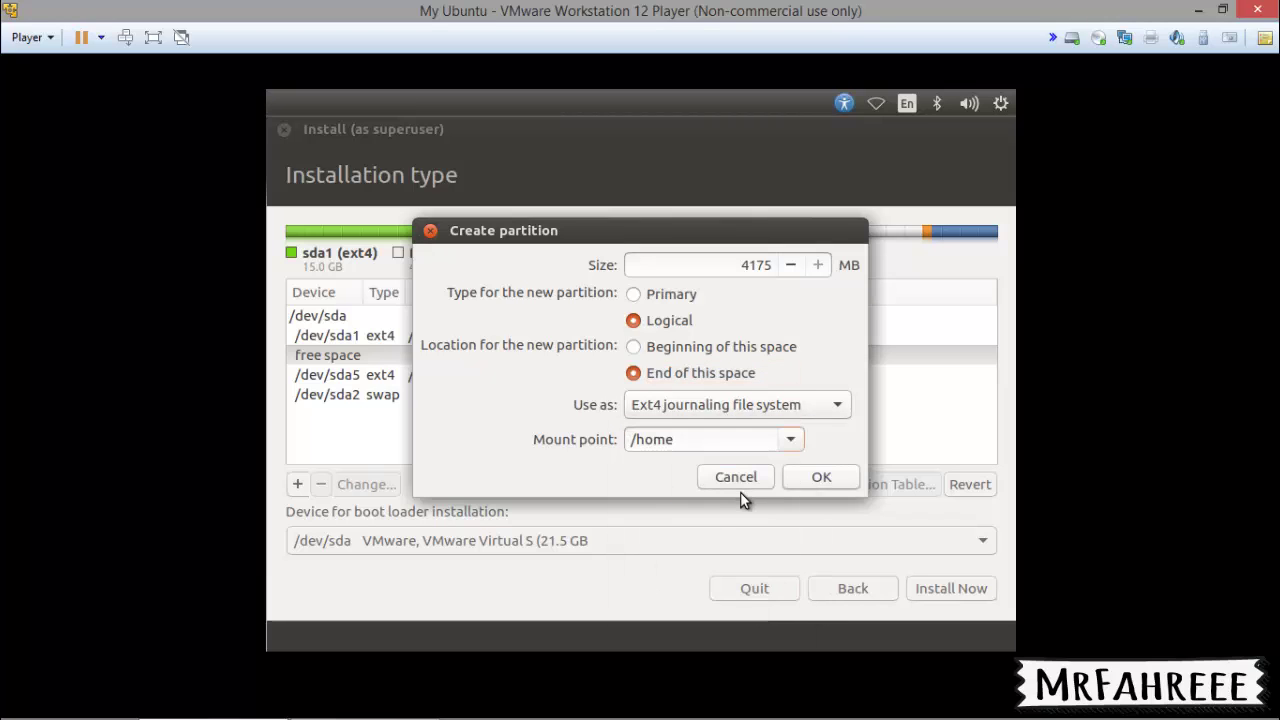
click(821, 480)
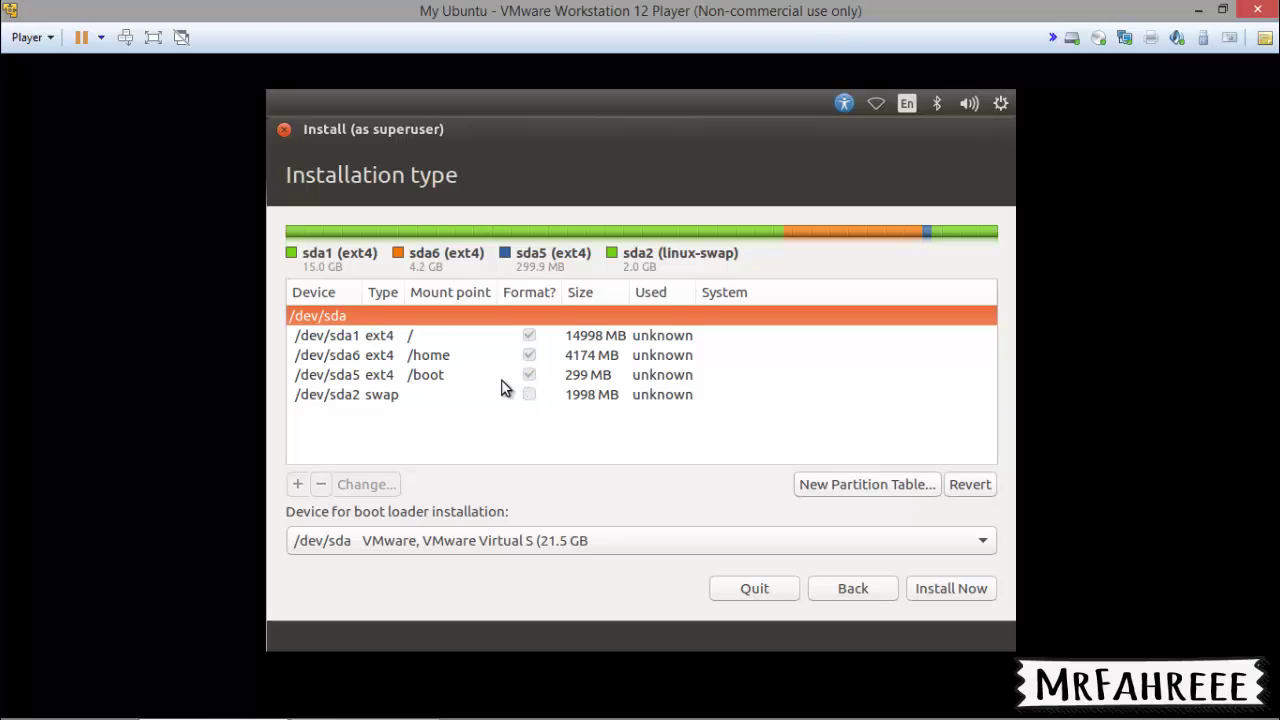
click(464, 376)
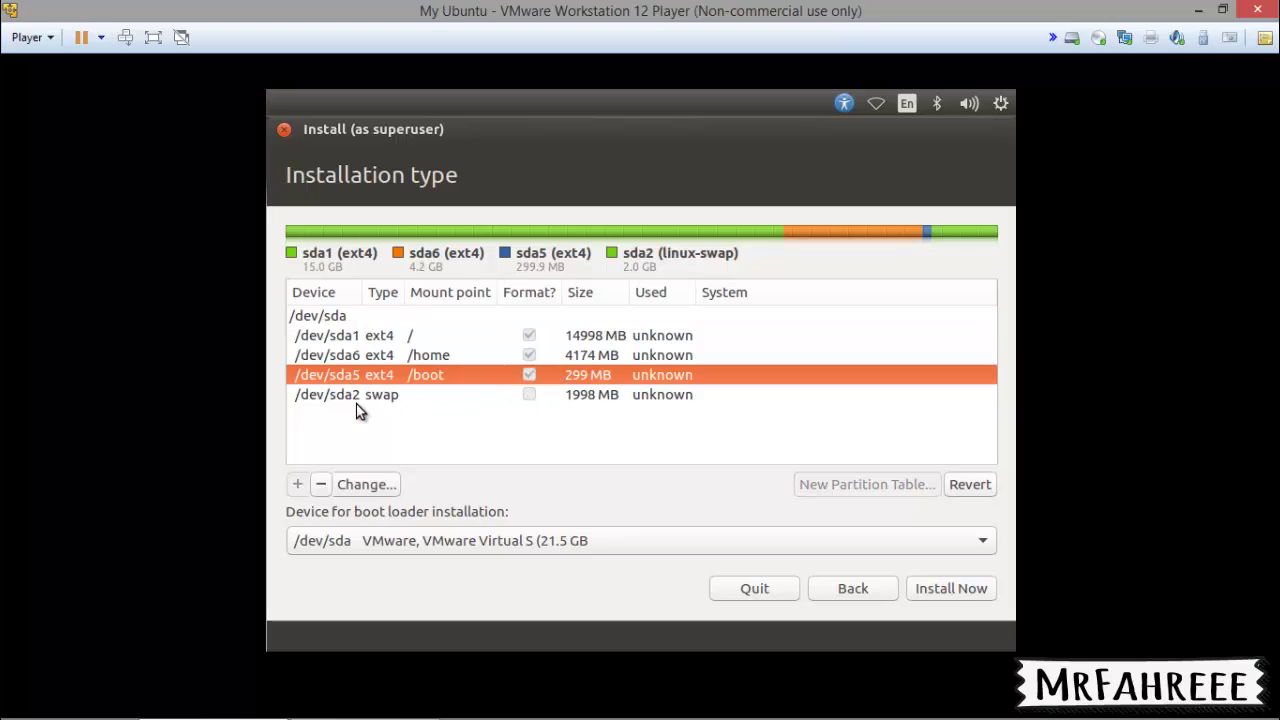
- Delete the 299 MB logical /boot partition, keeping its edit settings unchanged
click(363, 485)
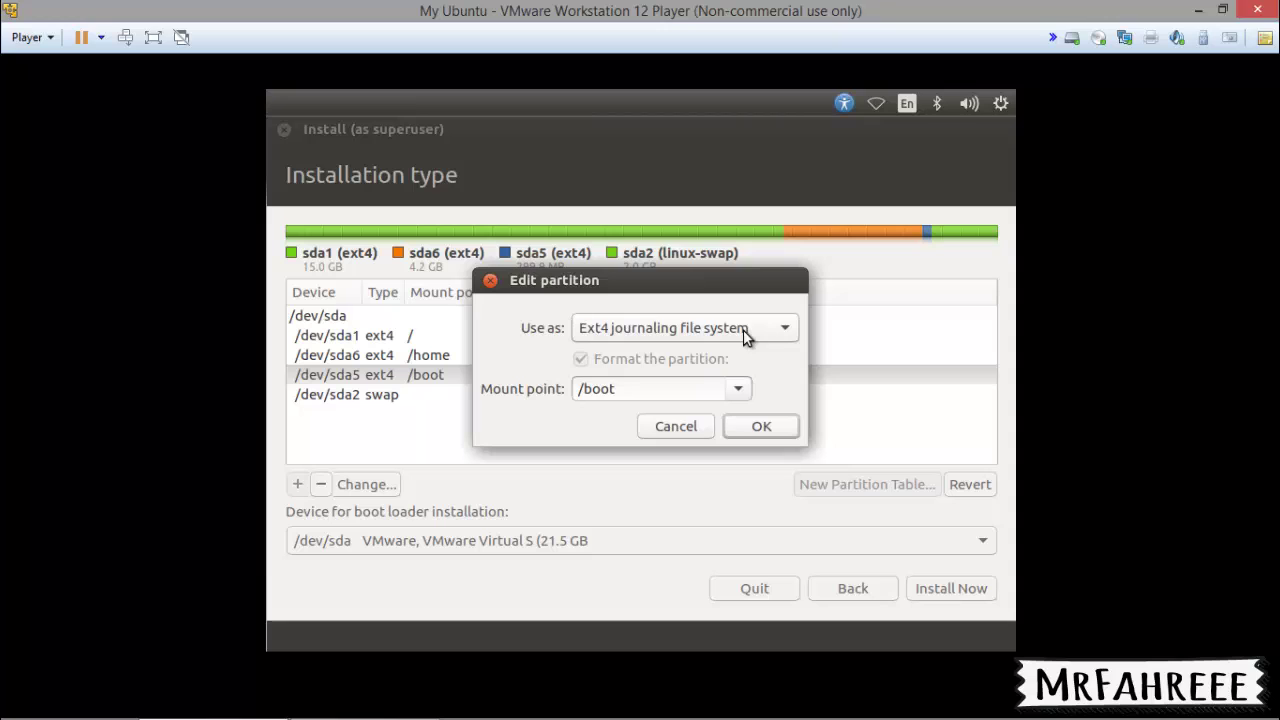
click(694, 425)
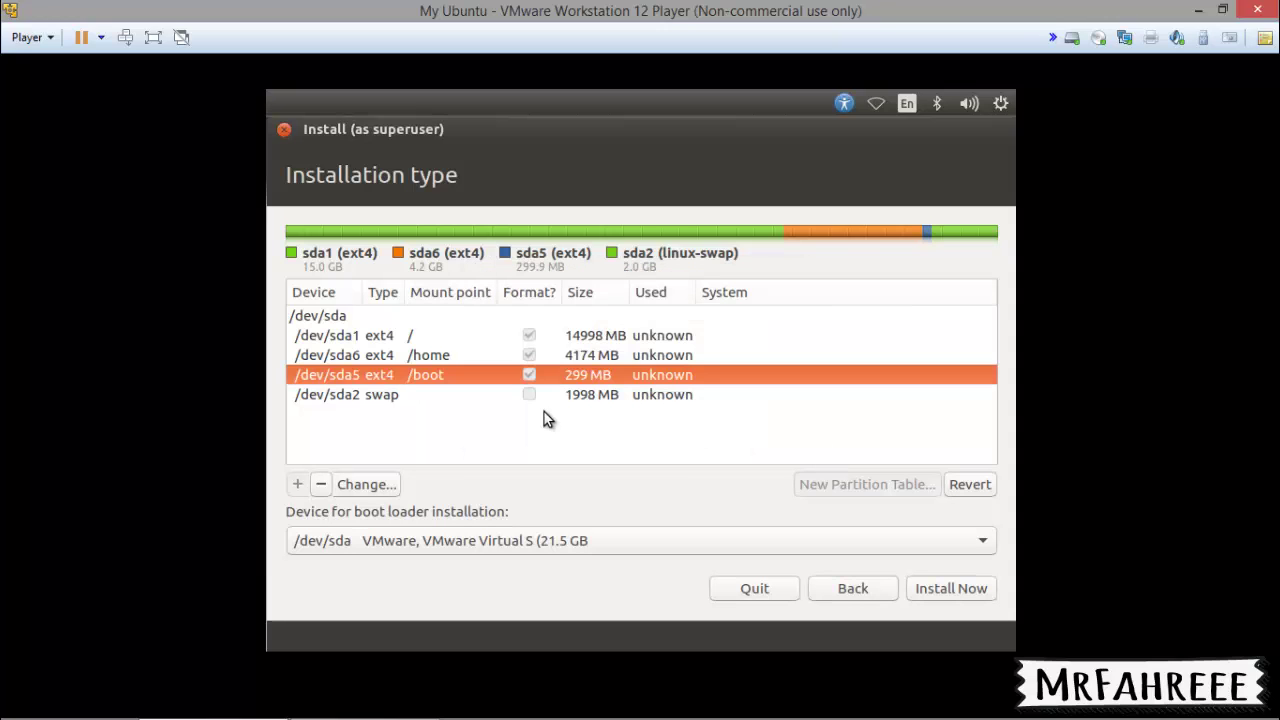
click(321, 485)
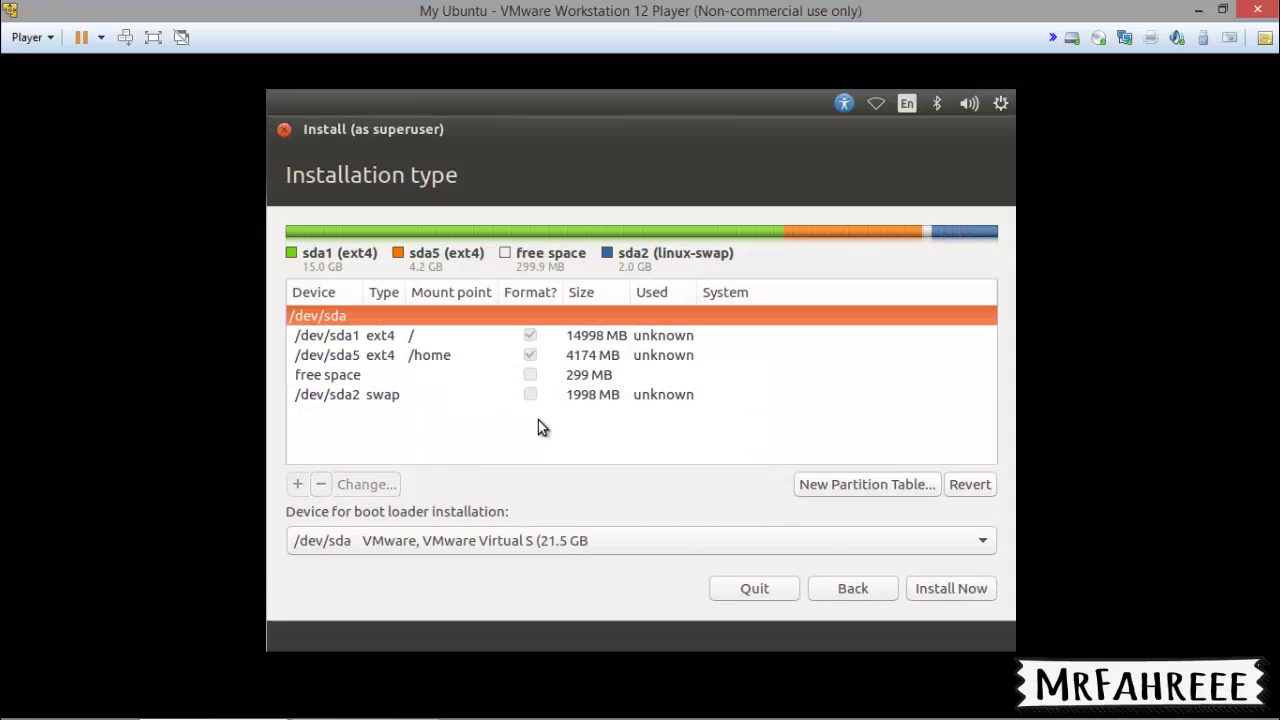
- Create a 300 MB primary Ext4 partition at the end of the free space with mount point /boot, and start the installation
click(437, 375)
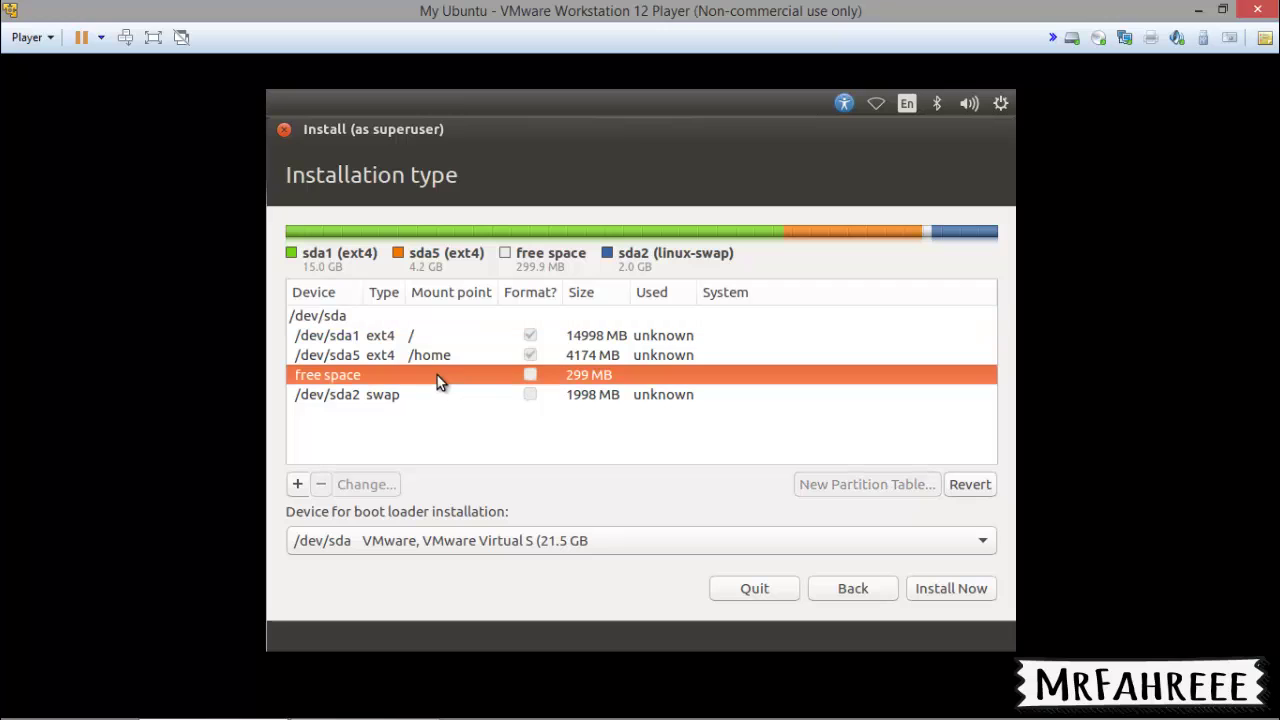
click(300, 484)
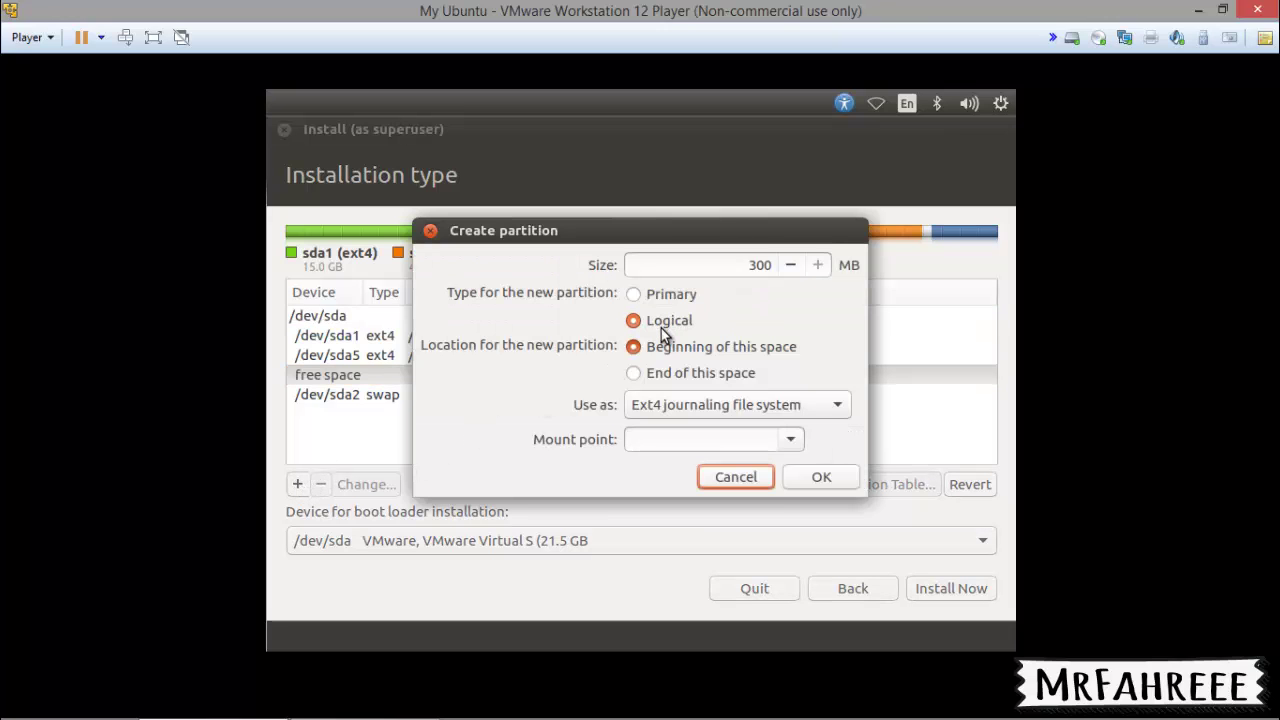
click(662, 296)
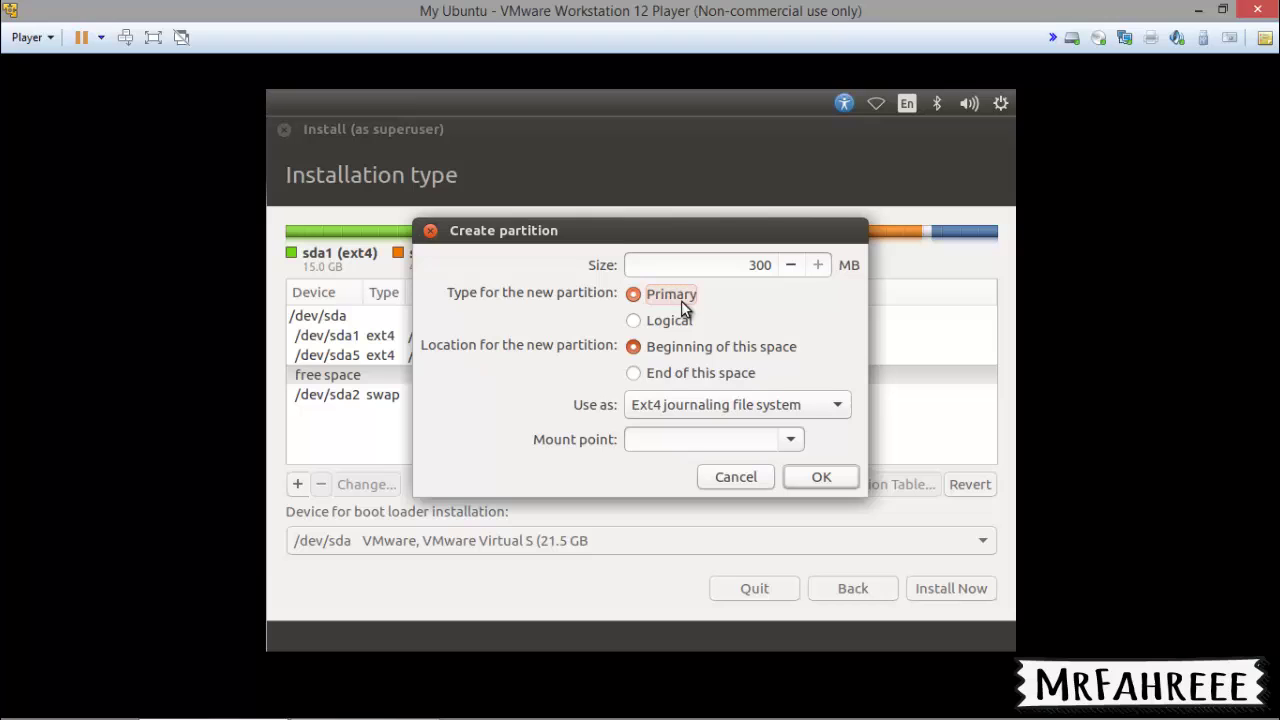
click(687, 371)
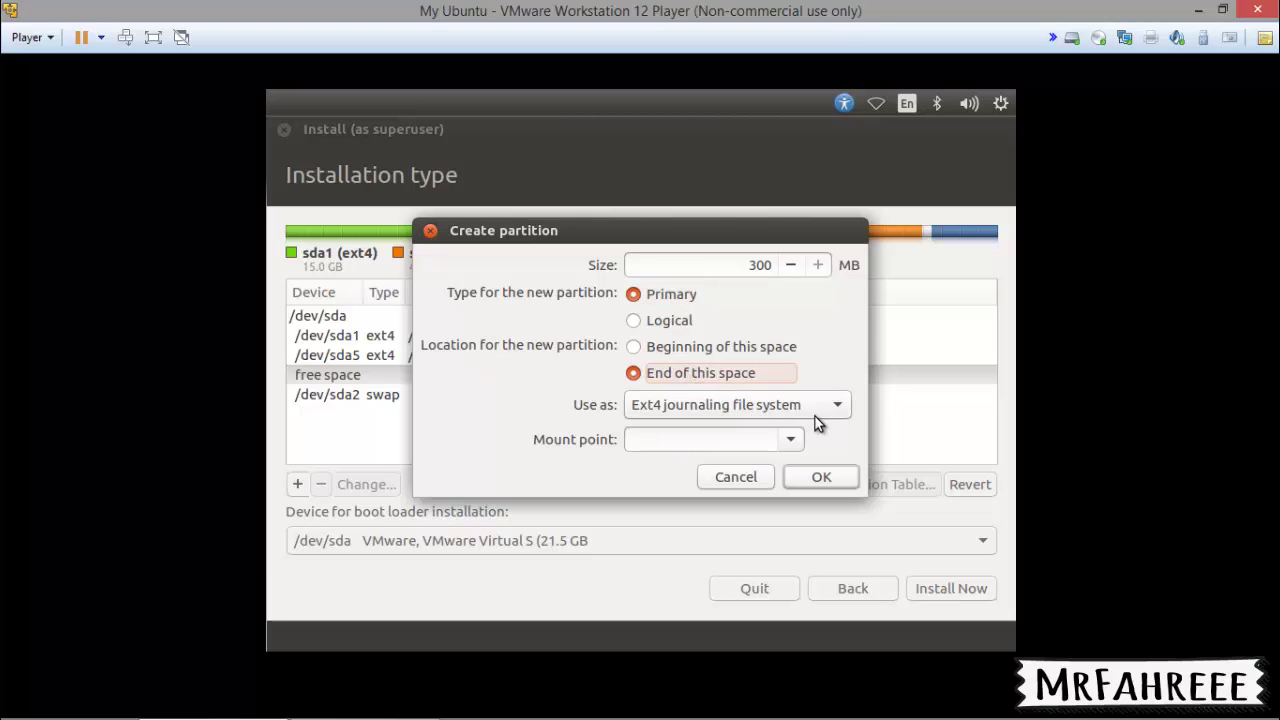
click(790, 439)
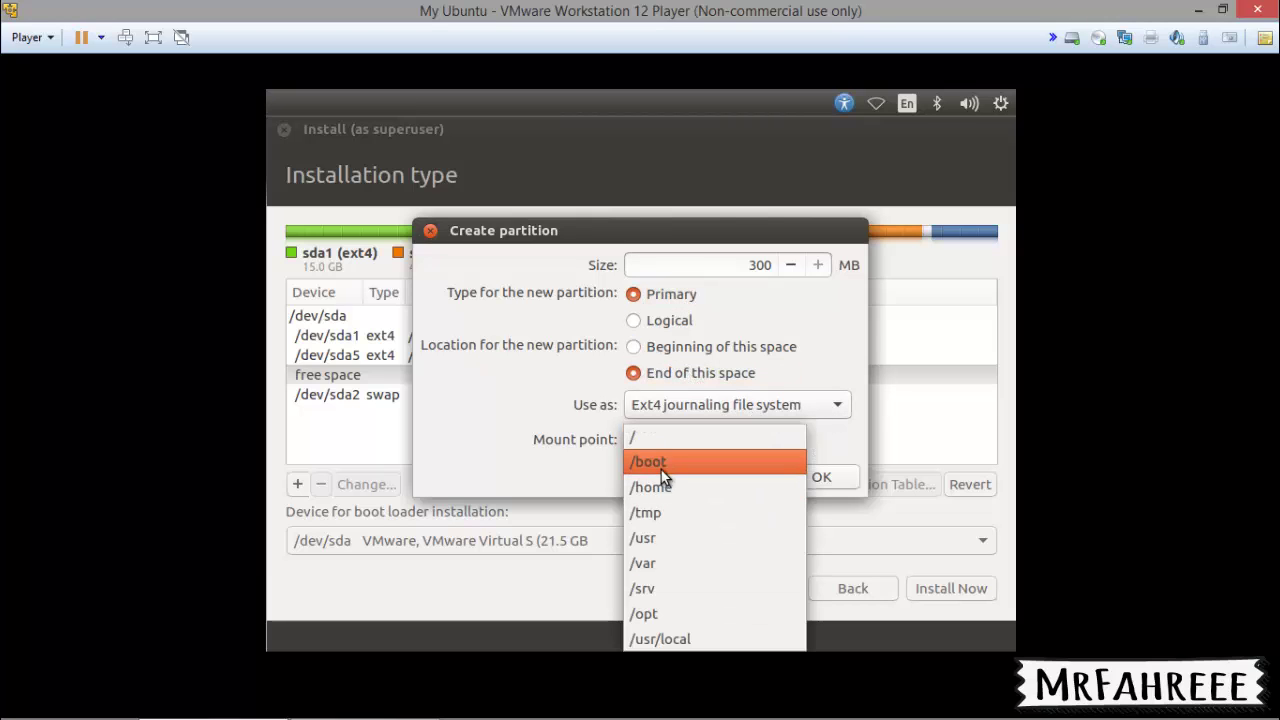
click(663, 466)
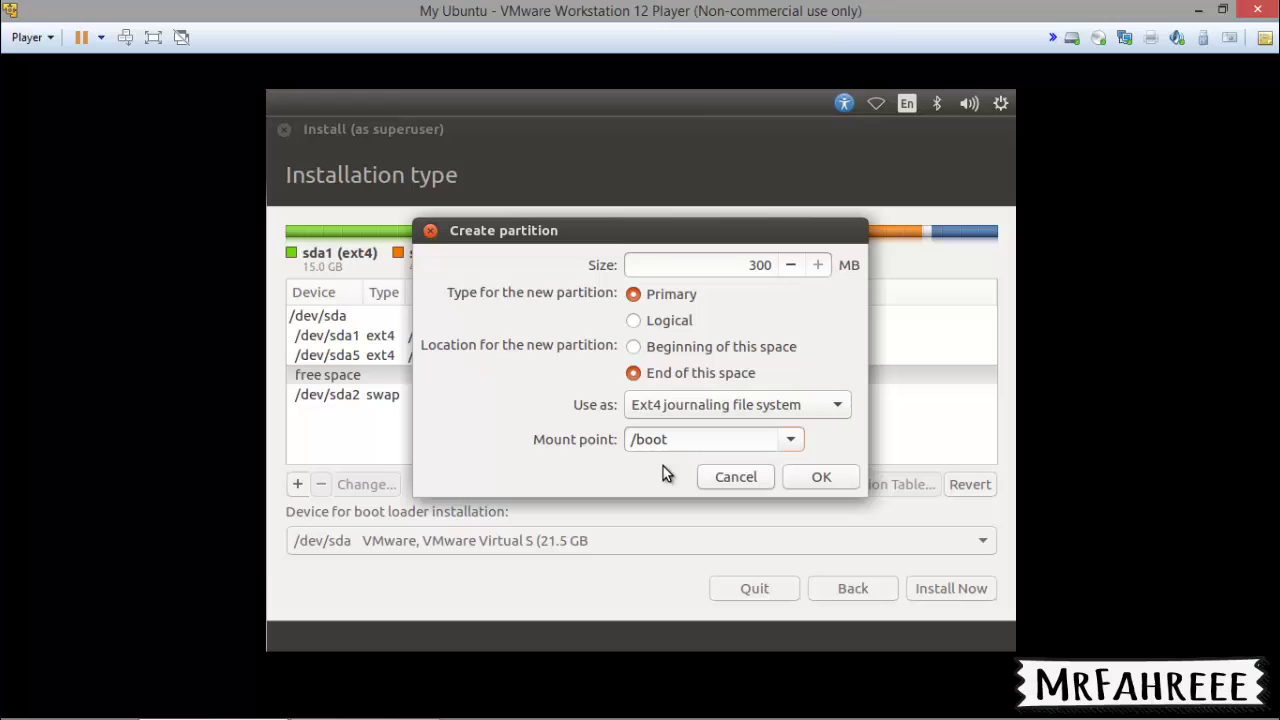
click(817, 480)
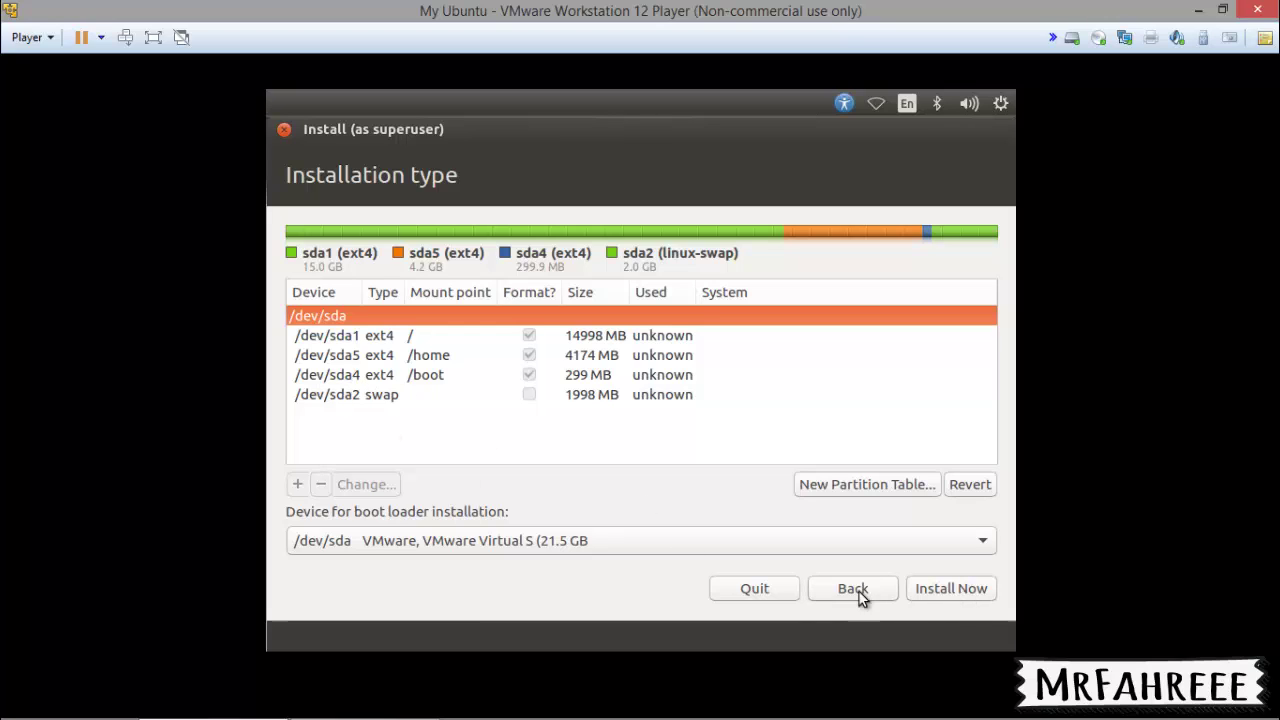
click(943, 590)
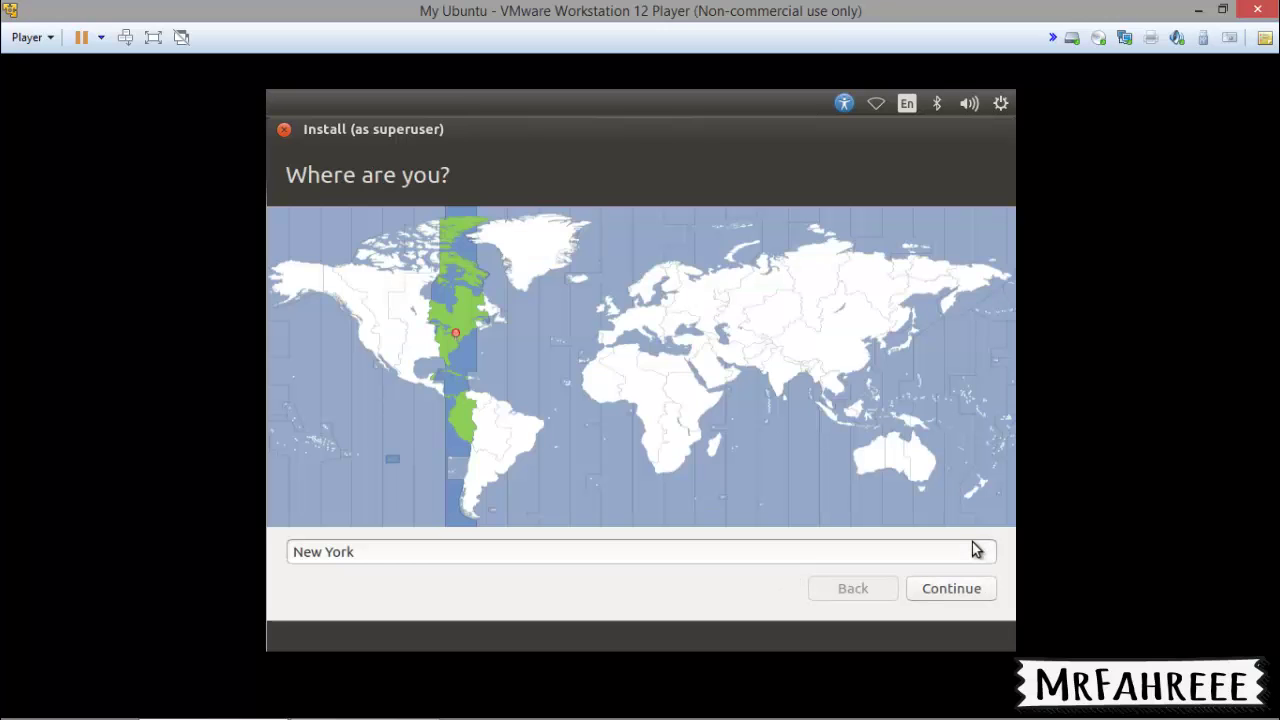
- Set the location to Jakarta and continue with the English (US) keyboard layout
click(845, 425)
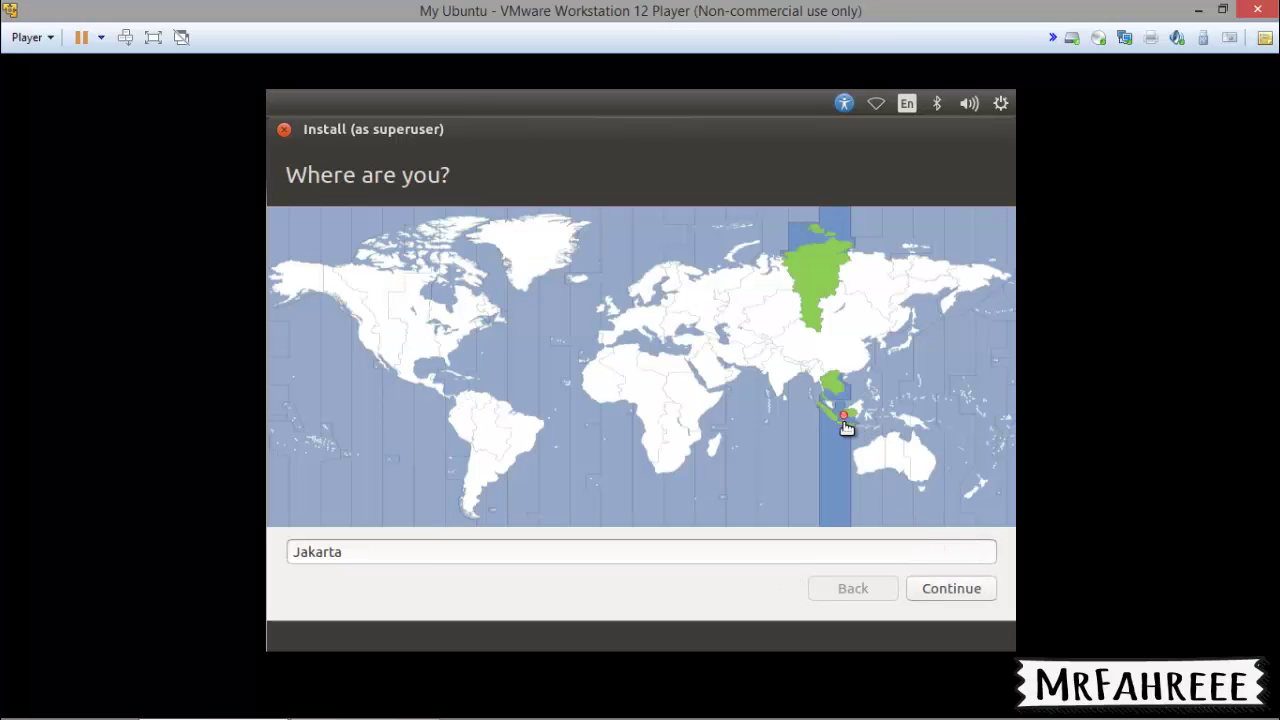
click(952, 589)
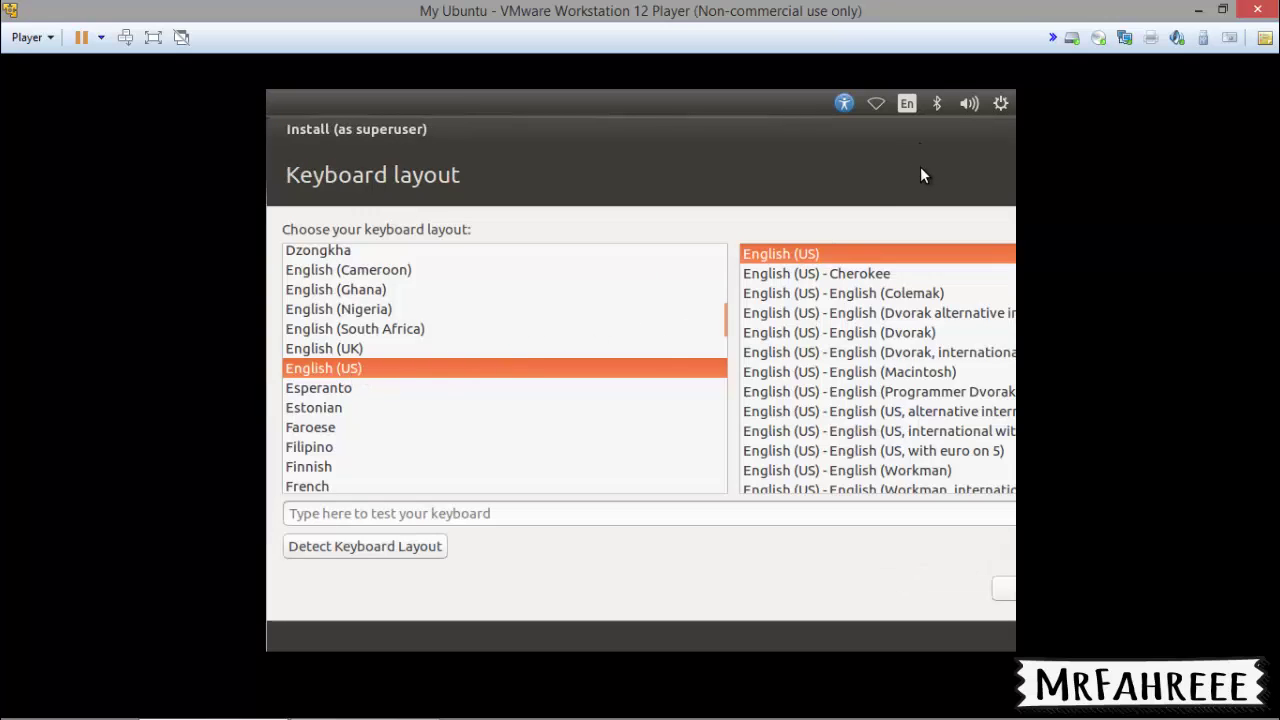
drag(970, 121, 689, 114)
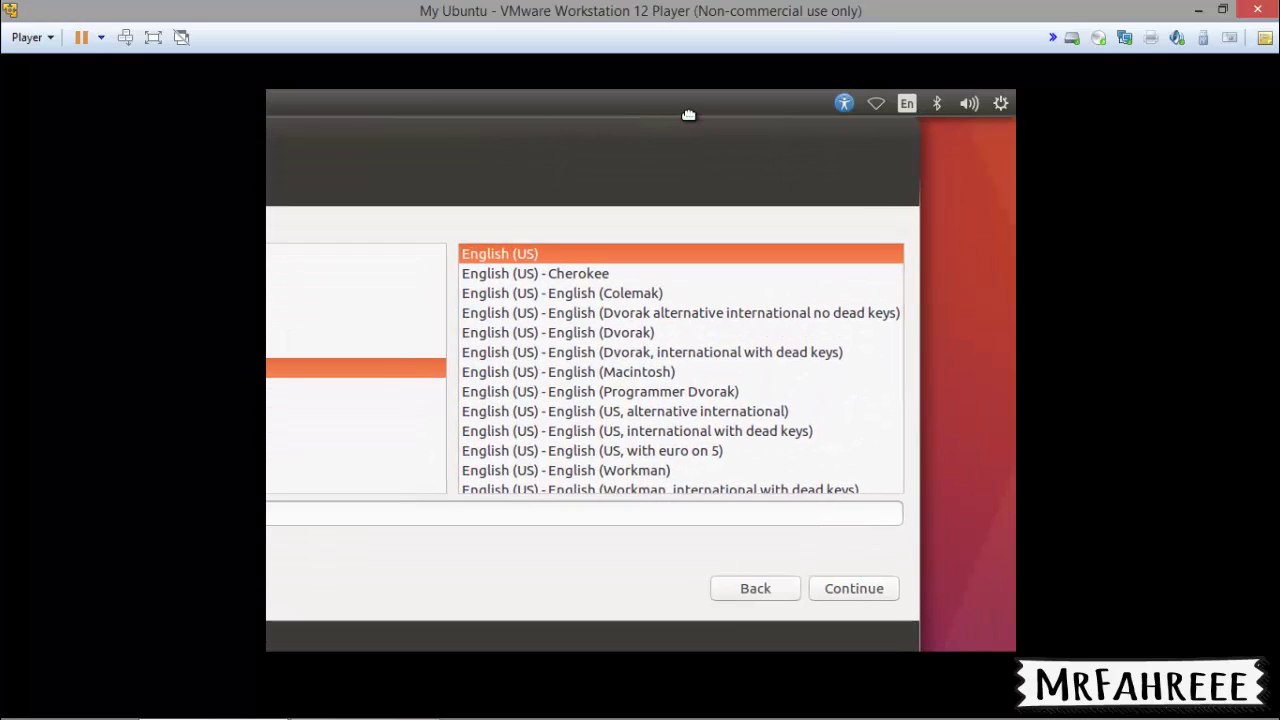
click(852, 588)
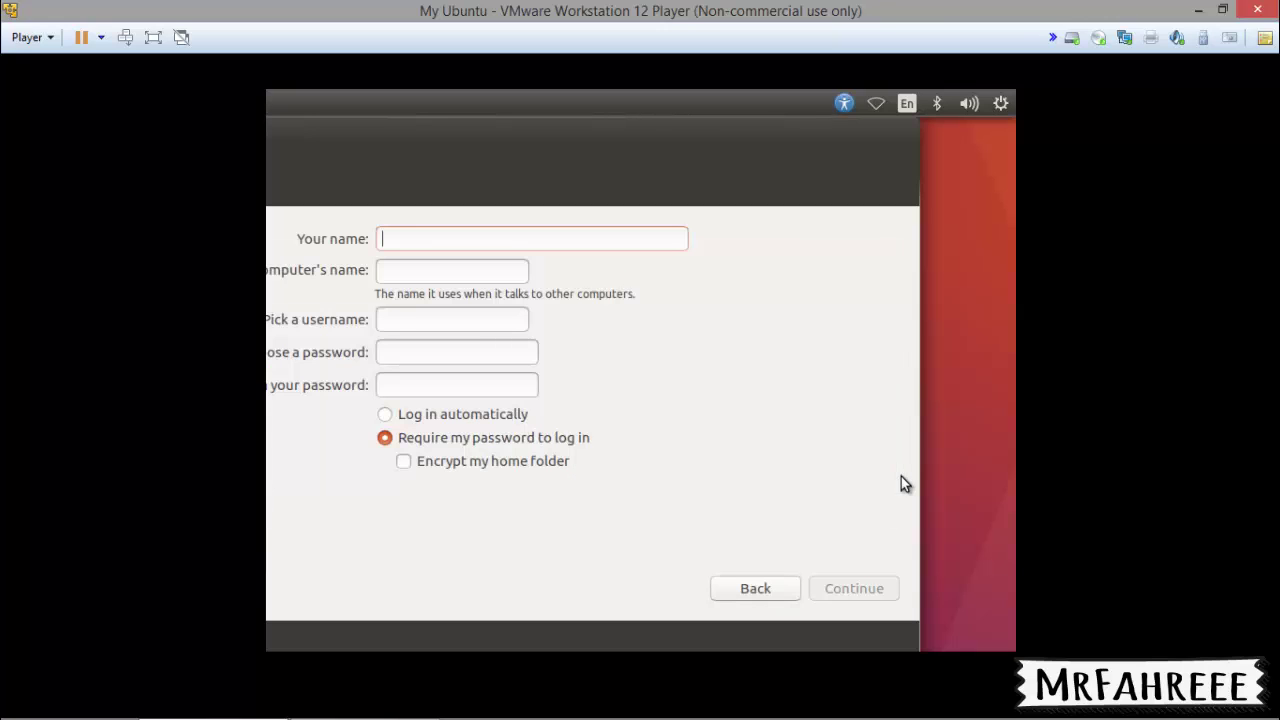
- Enter the user's name in the account setup form
drag(431, 135, 521, 125)
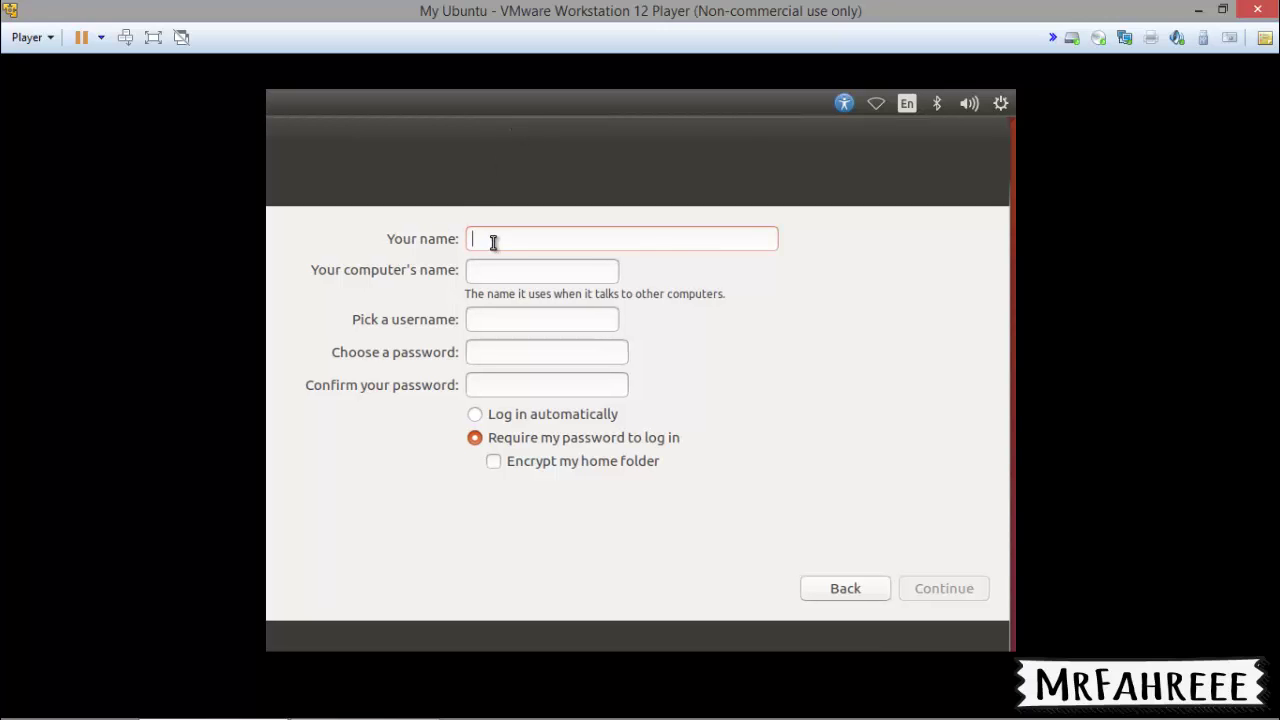
text(Fa)
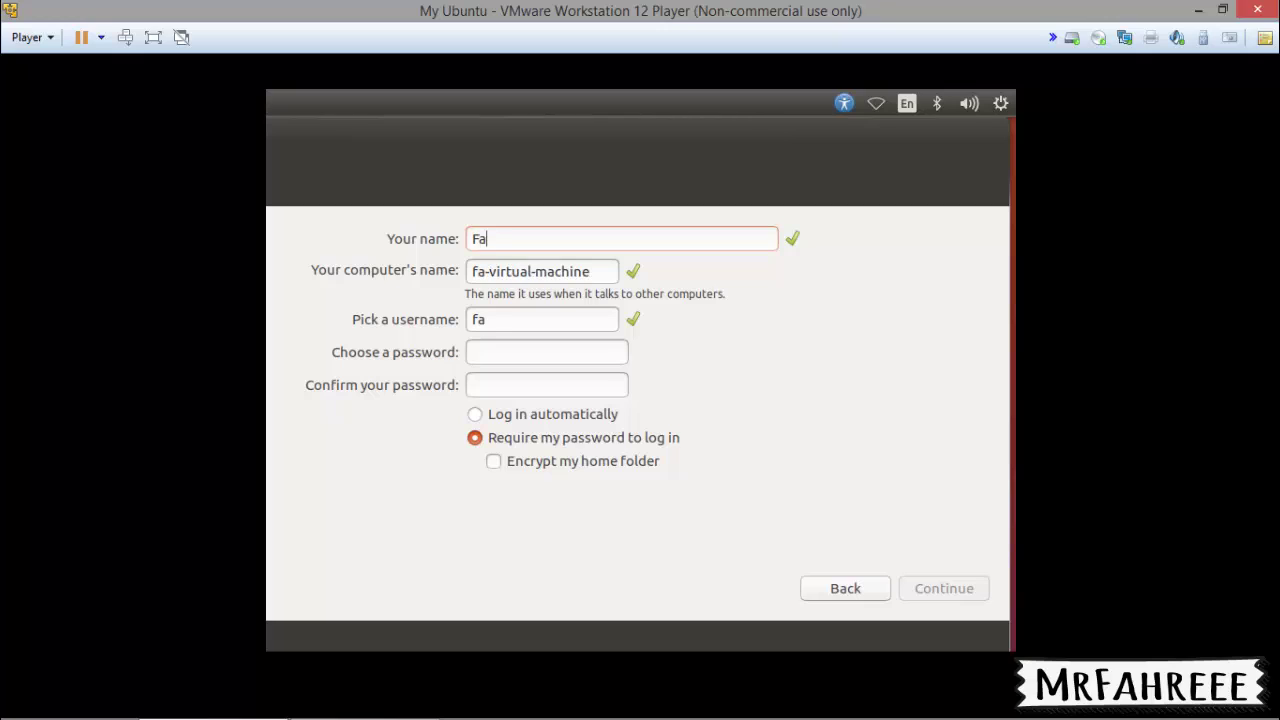
text(hree)
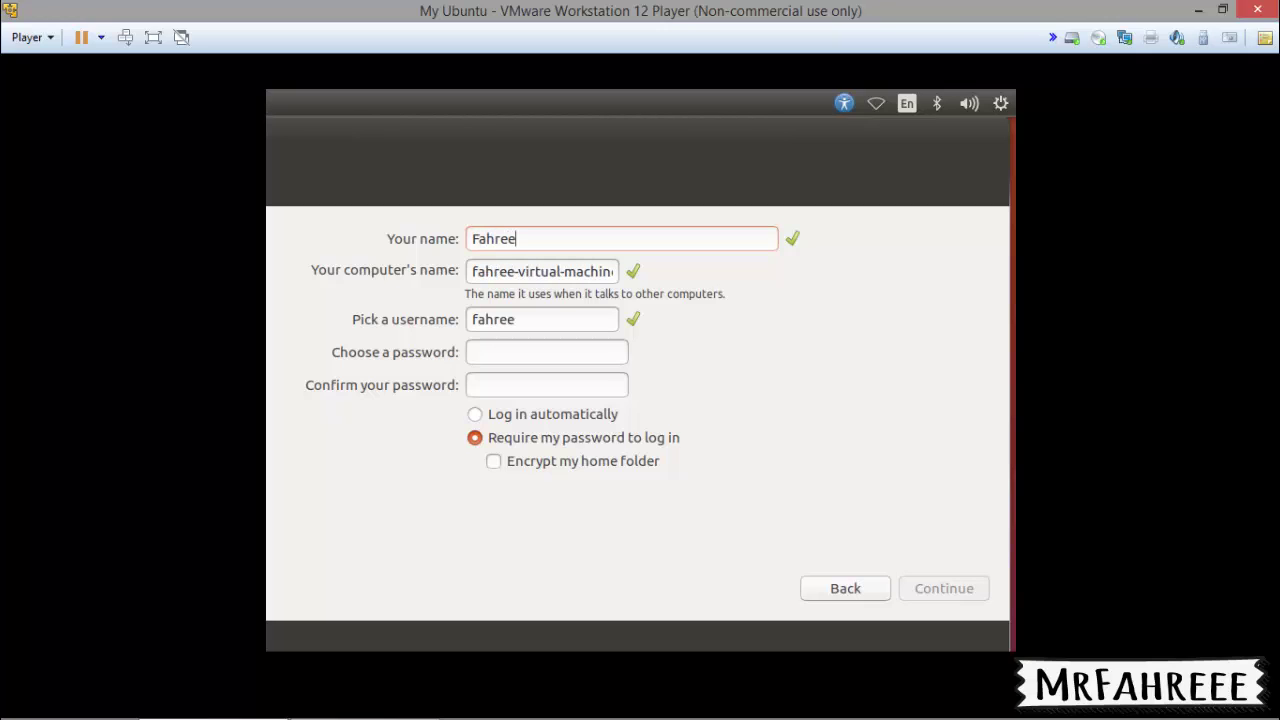
text(e)
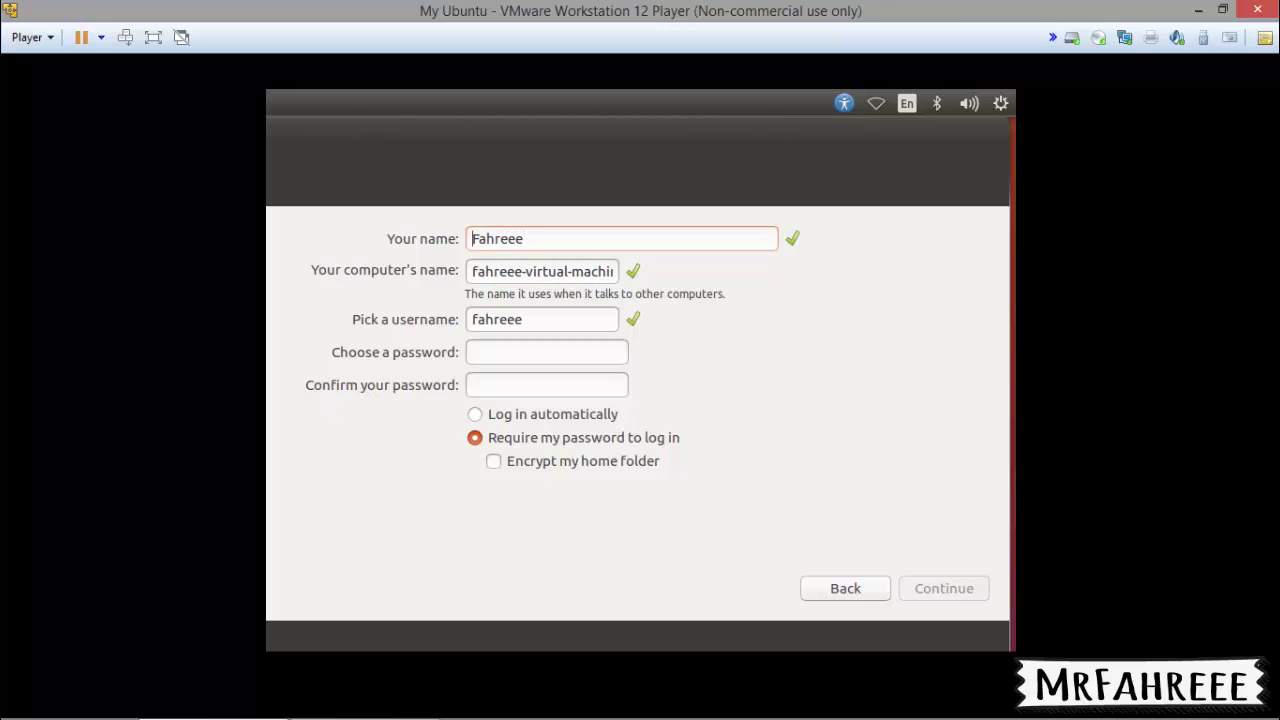
text(Mr)
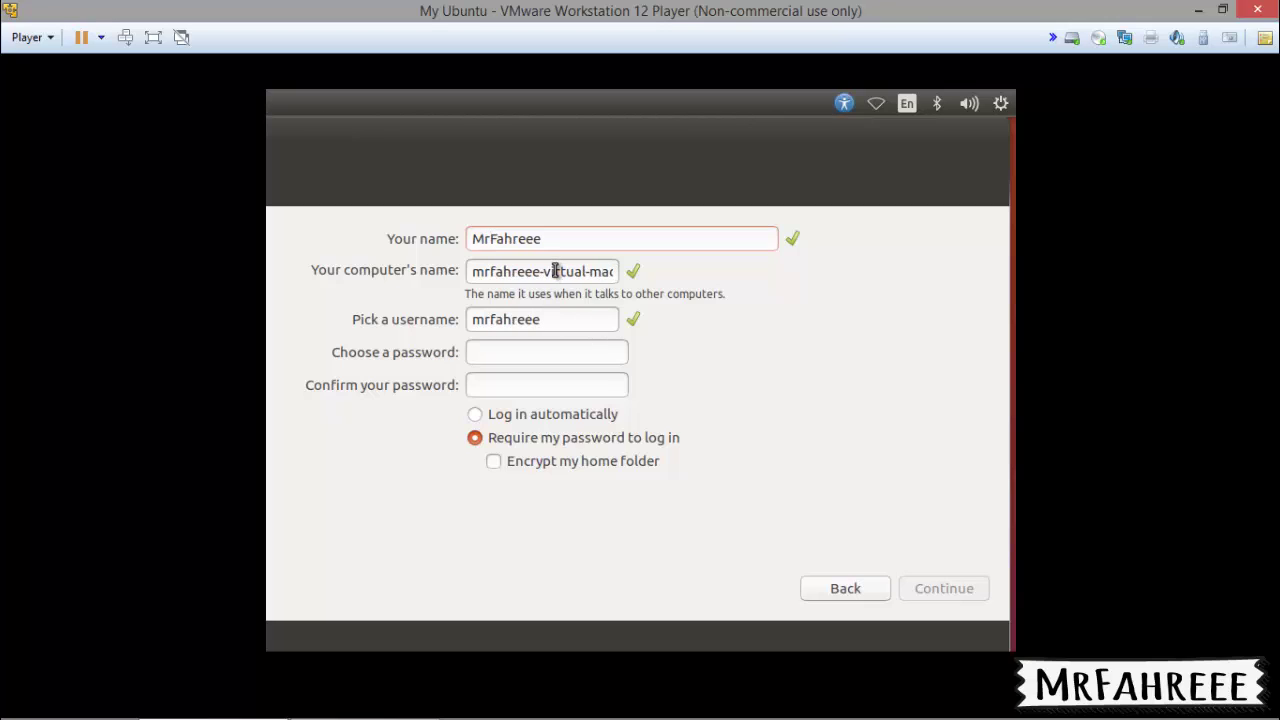
- Shorten the ending of the computer's name to "-vm"
drag(553, 271, 817, 271)
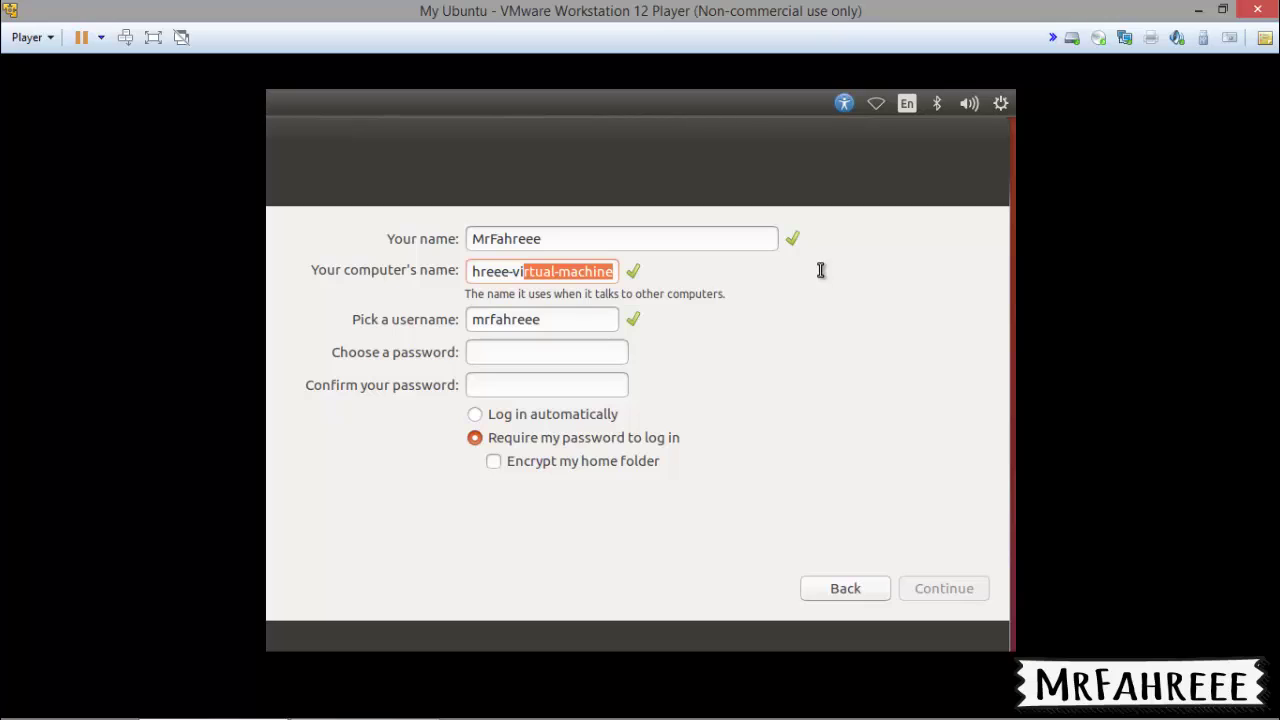
key(BackSpace)
key(BackSpace)
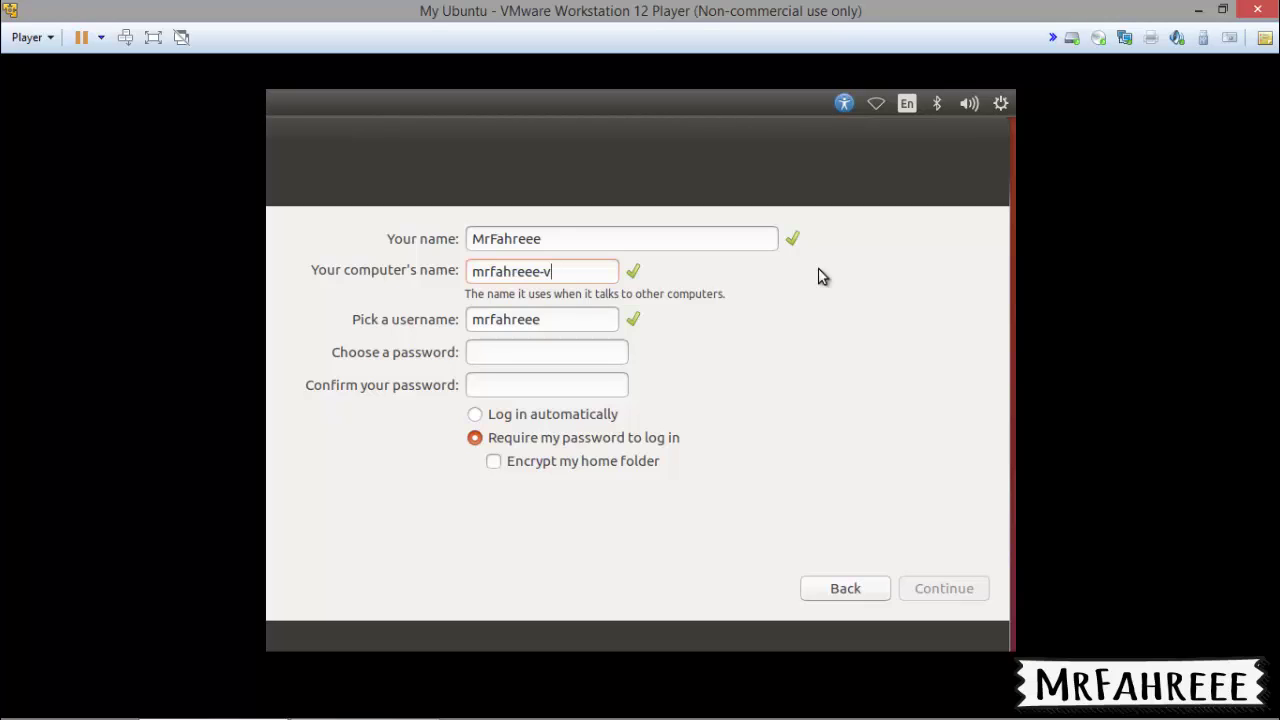
text(m)
- Choose and confirm the account password, and continue the installation
click(483, 356)
text(•••••)
key(Tab)
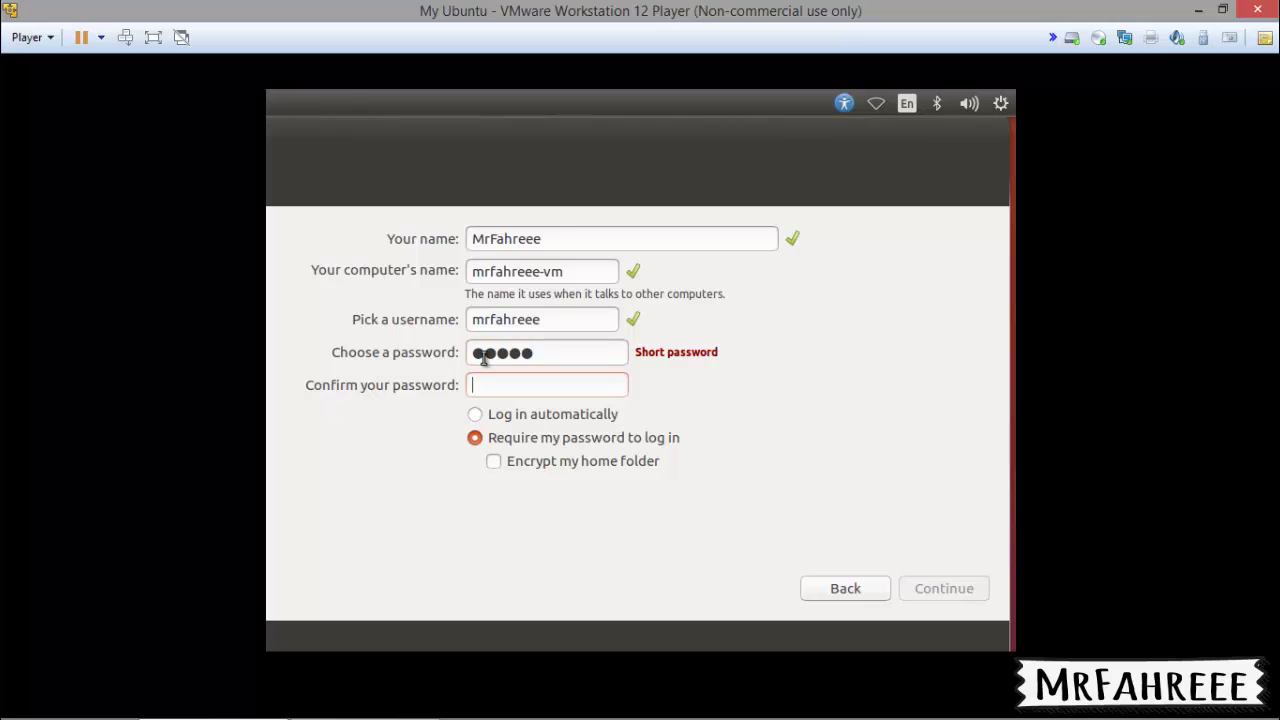
text(•••••)
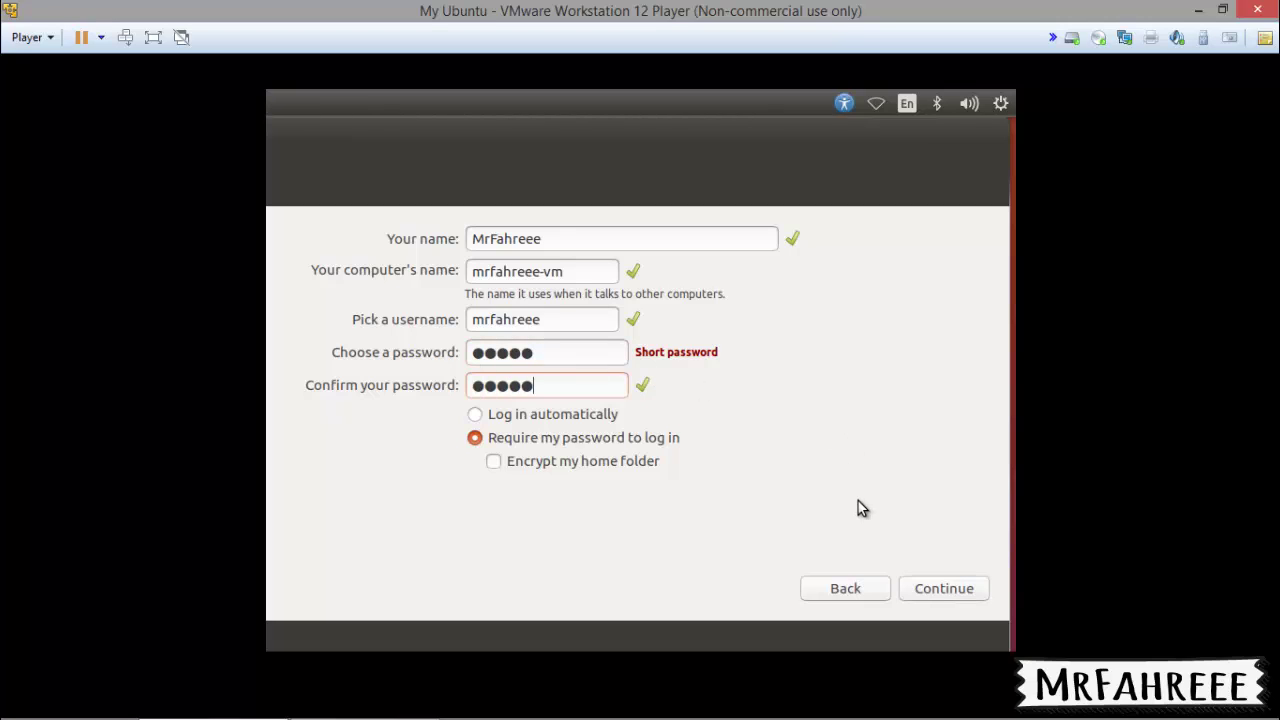
click(938, 590)
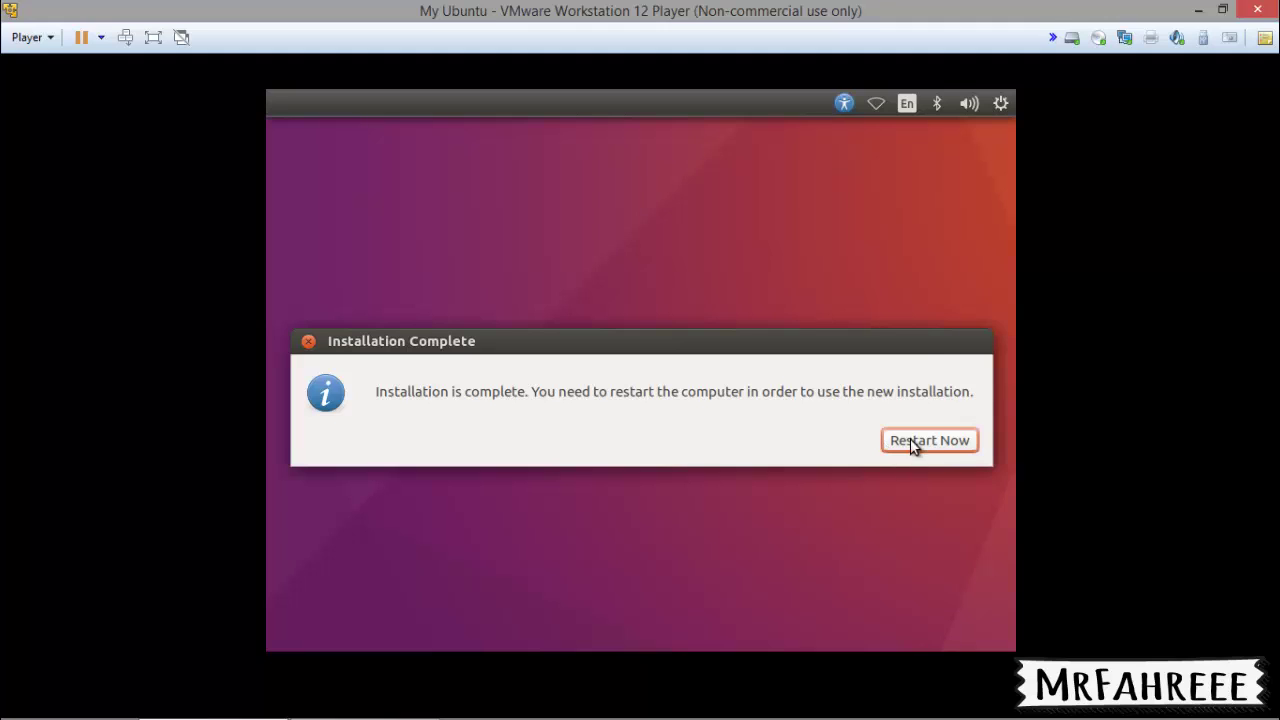
- Restart the virtual machine into the new Ubuntu installation
click(933, 445)
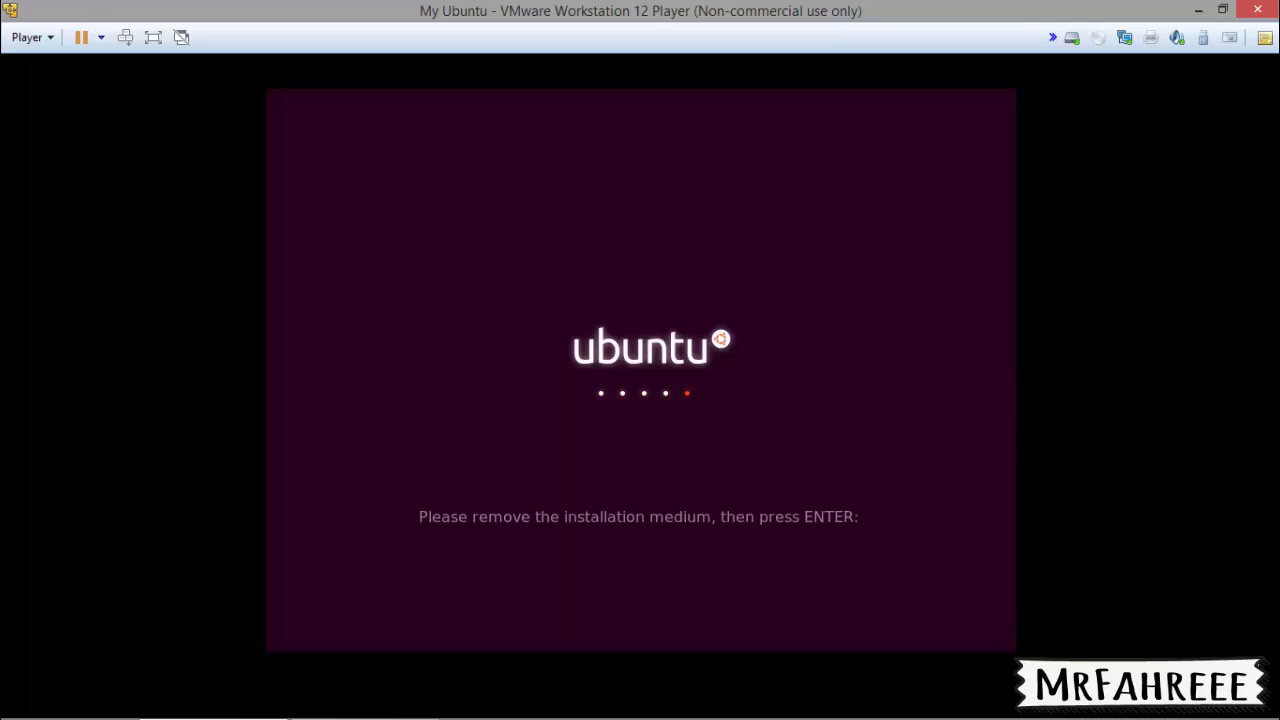
key(Return)
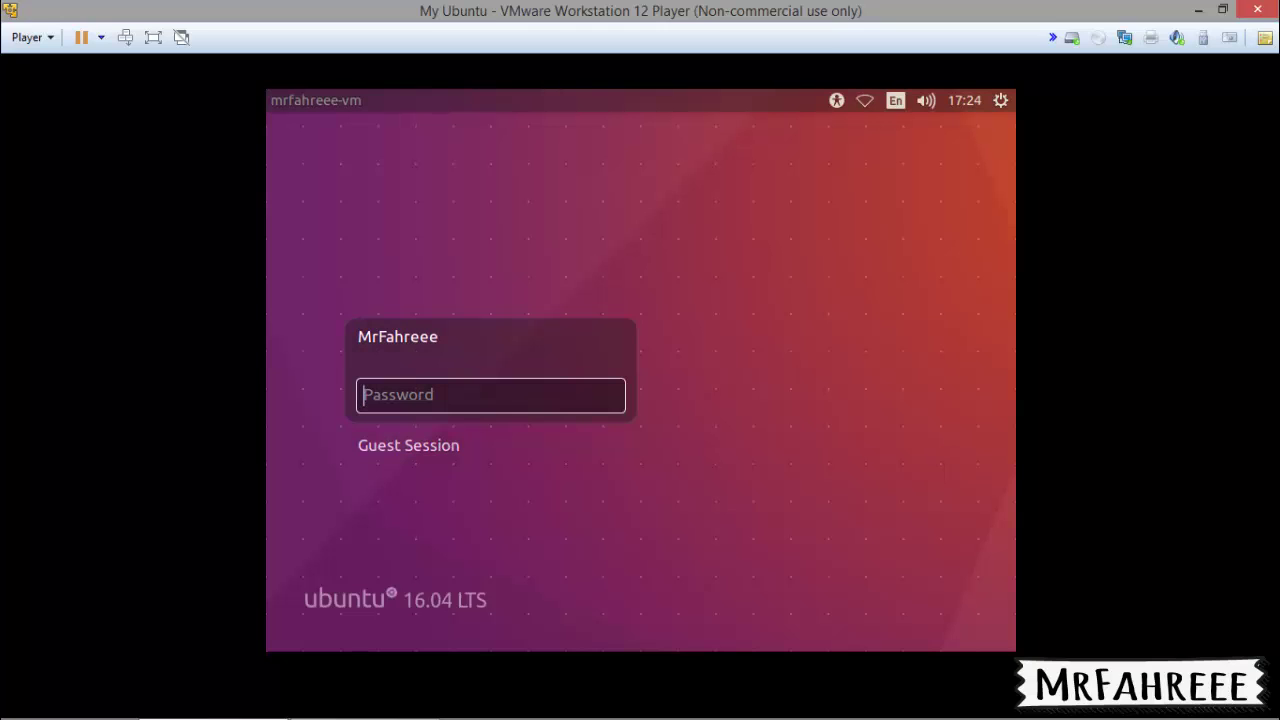
- Log in to the Ubuntu desktop with the account password
text(****)
key(Return)
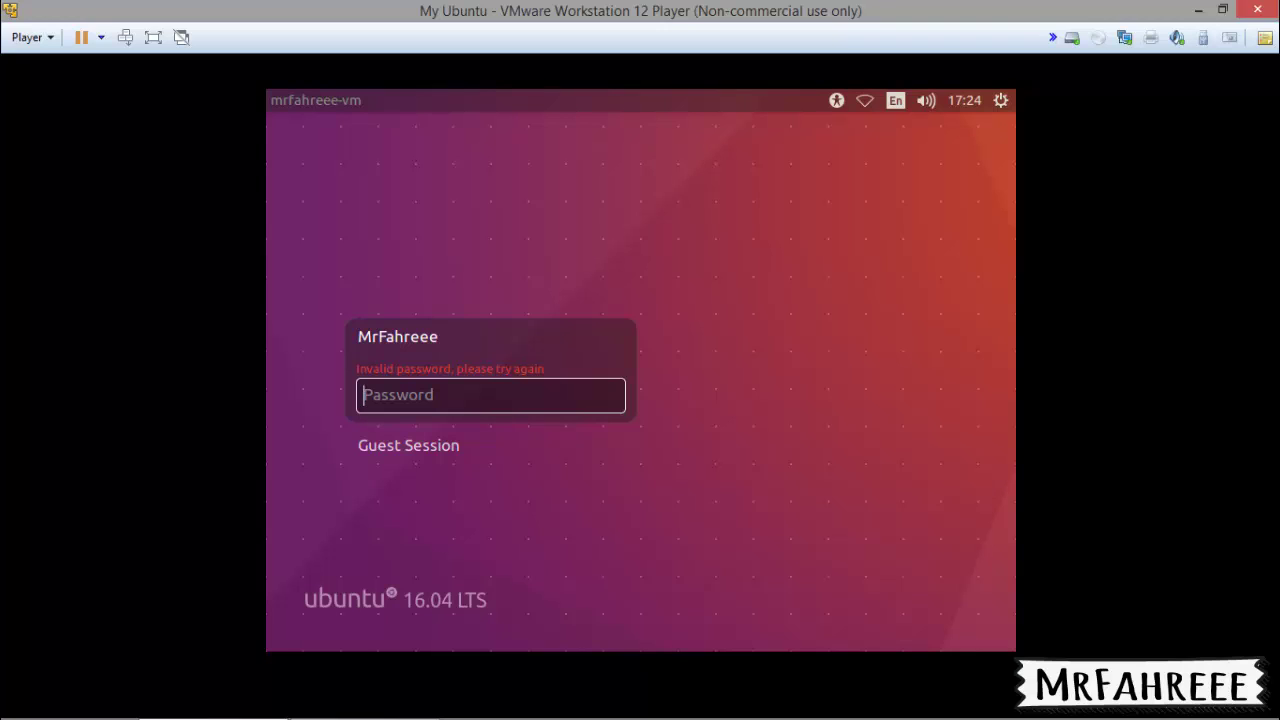
text(•••••)
key(Return)
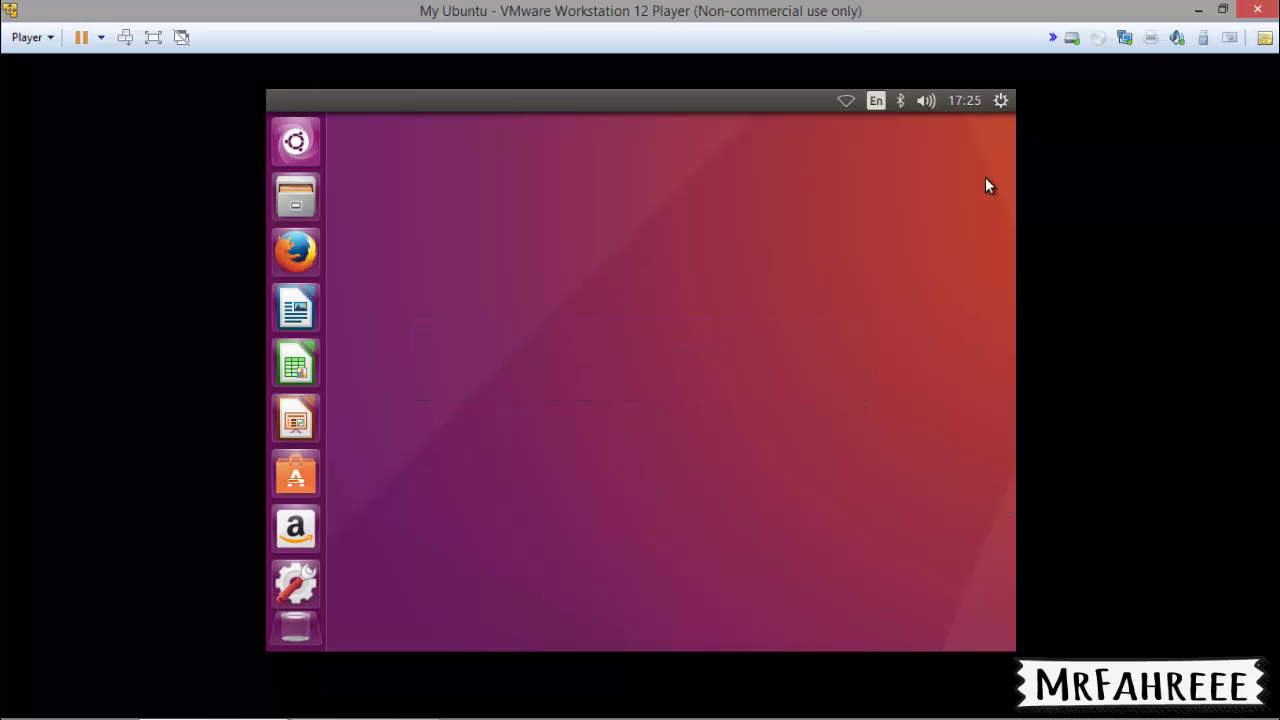
- Shut down the Ubuntu virtual machine
click(1001, 101)
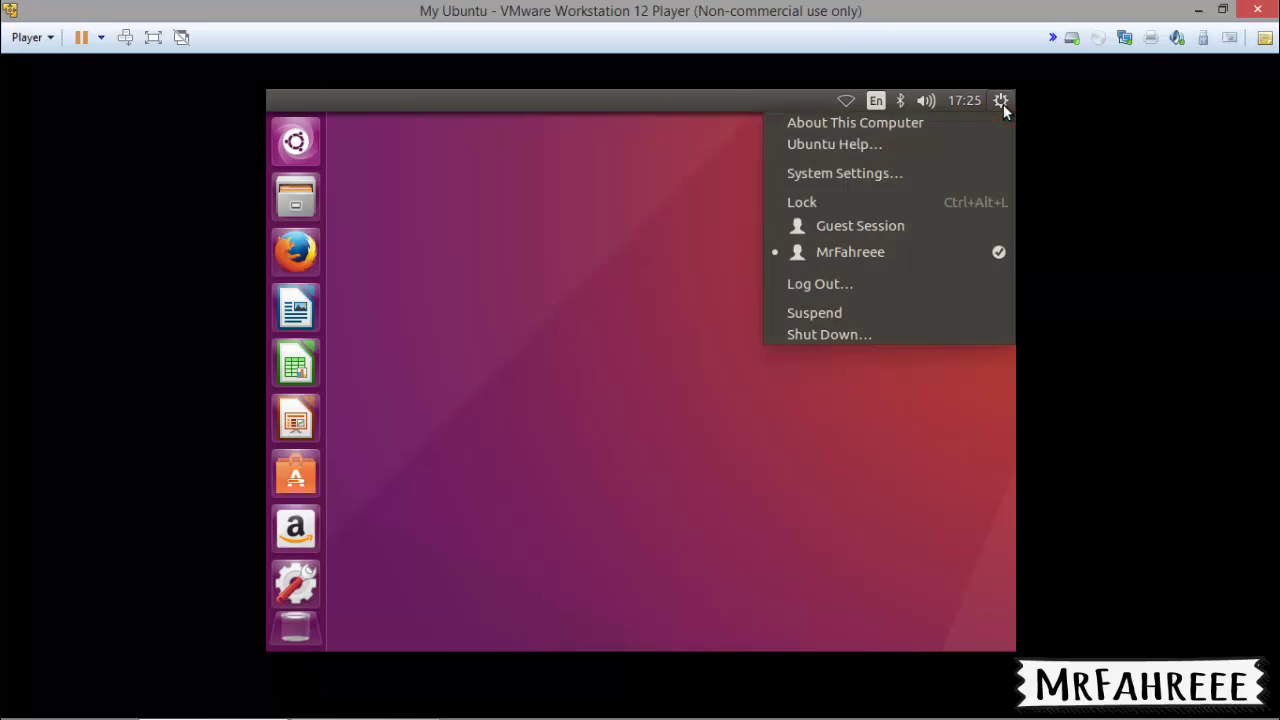
click(834, 335)
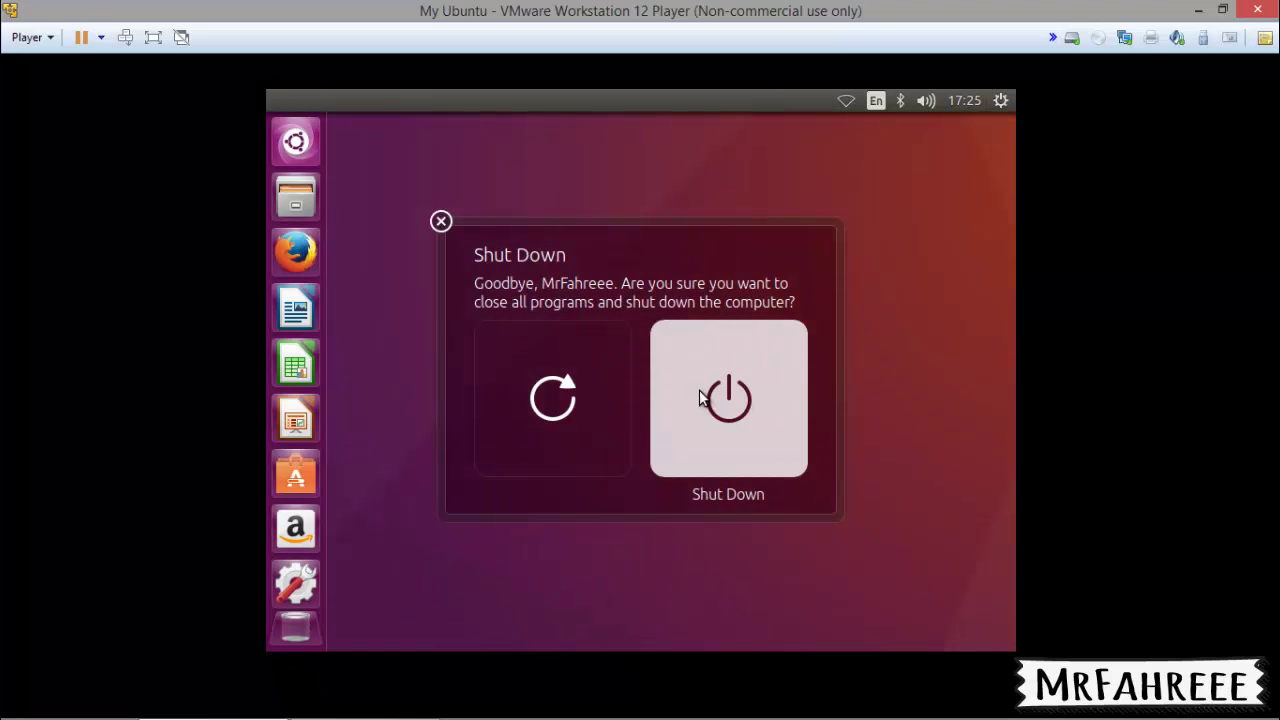